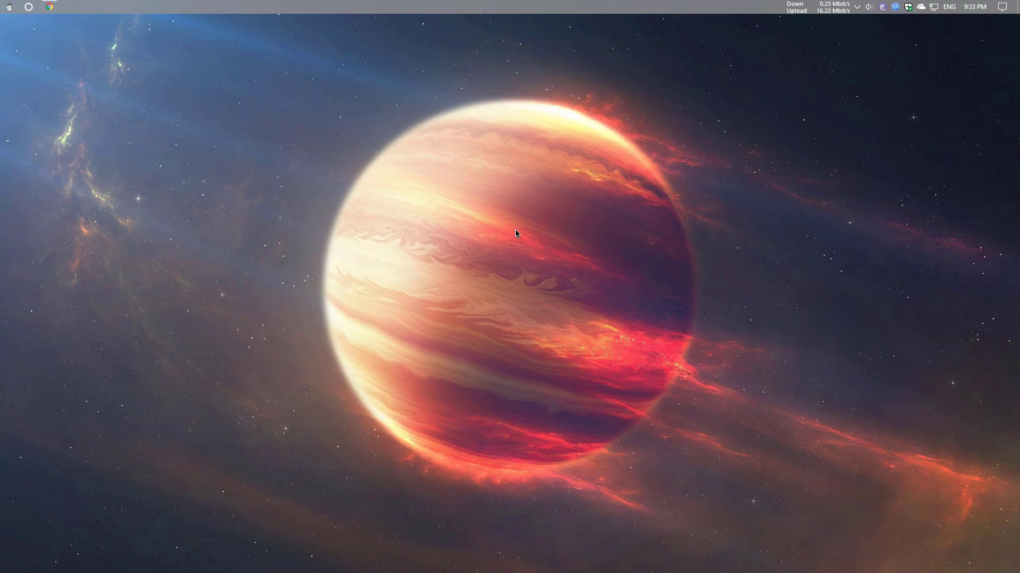
Bring the TorrentBD browser window back and open its Torrent Upload form in a new tab
left_click(50, 5)
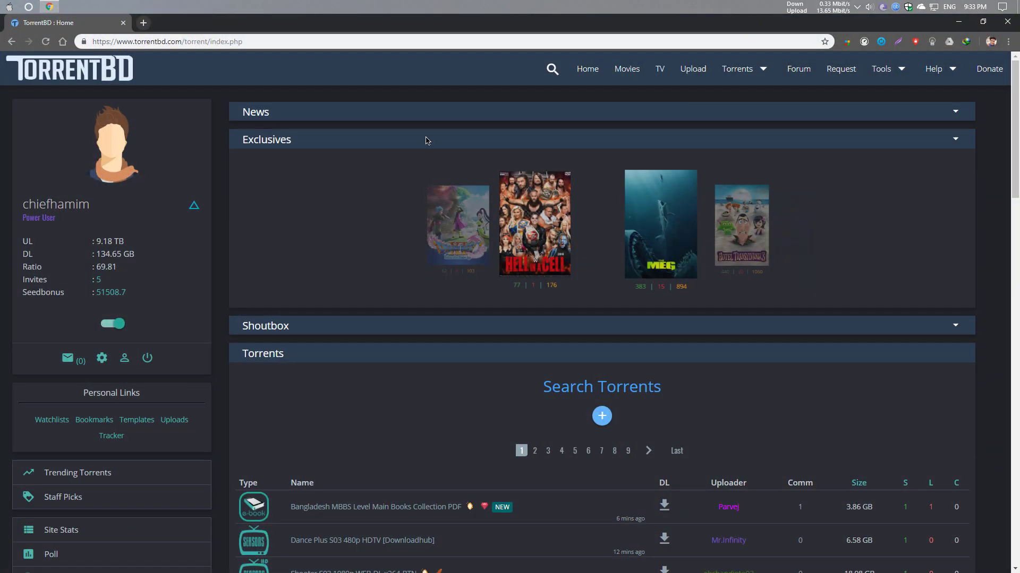
left_click(706, 73)
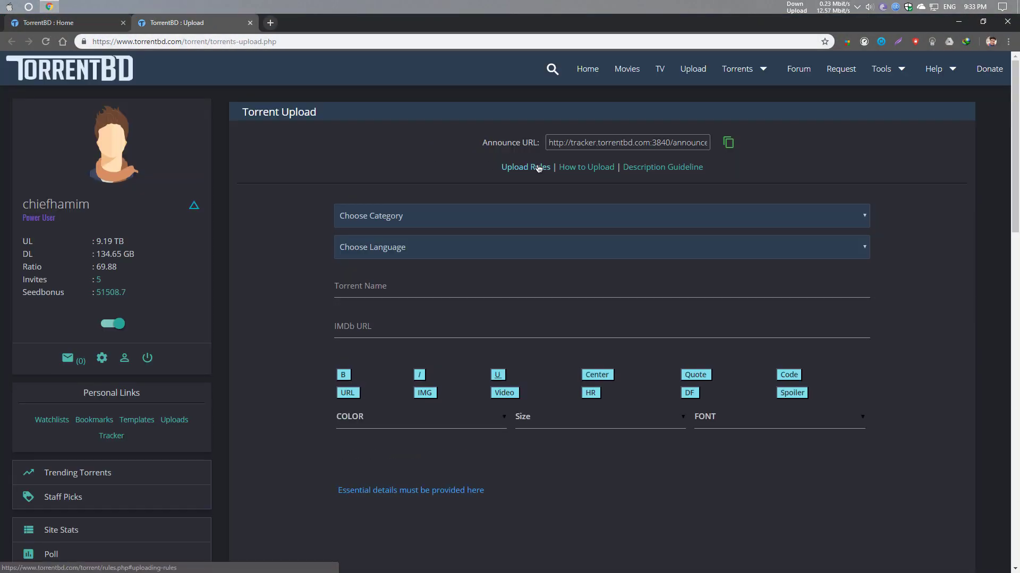
left_click(538, 167)
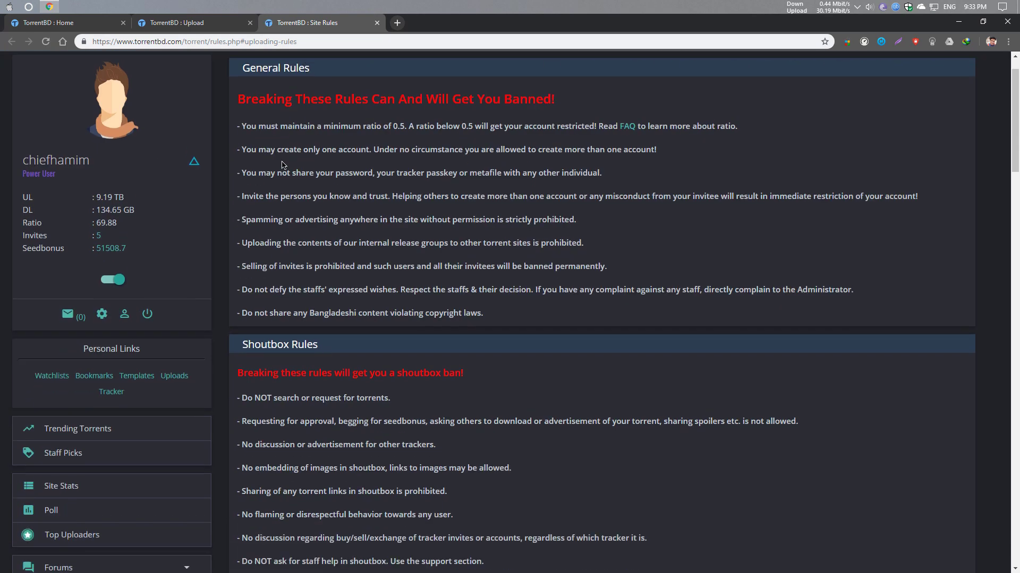
scroll(282, 165, "down", 20)
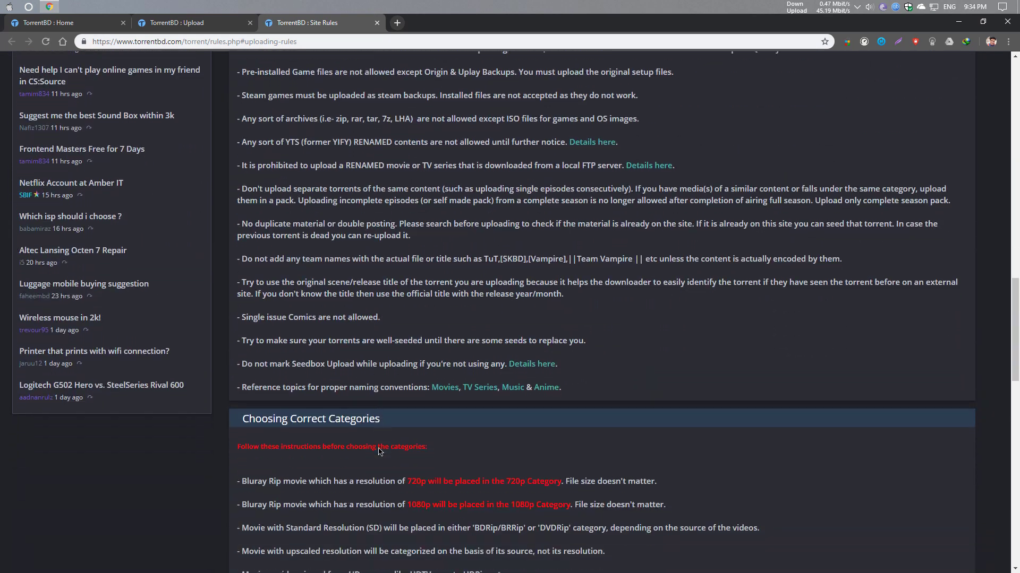
scroll(379, 452, "down", 10)
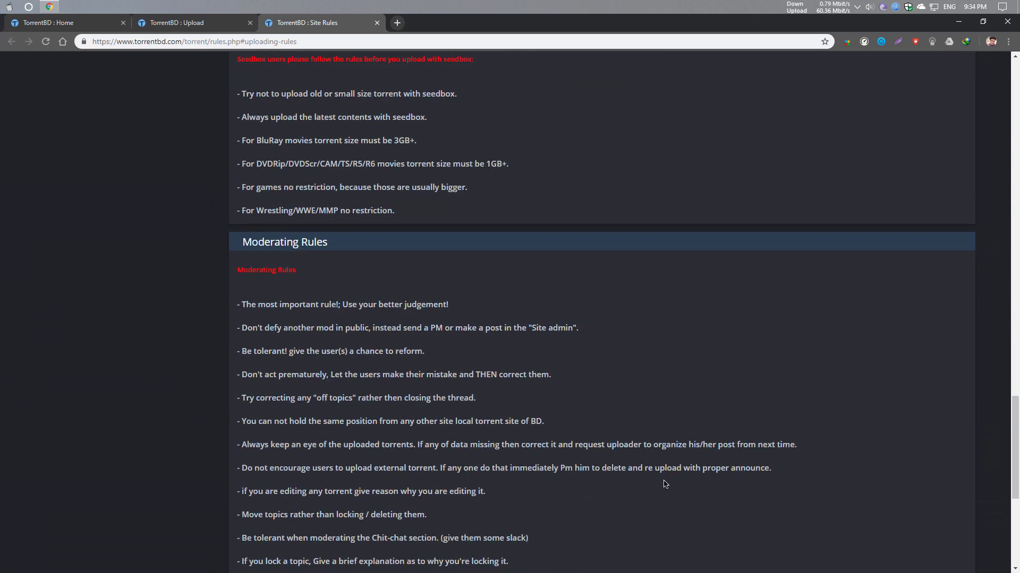
scroll(664, 484, "down", 6)
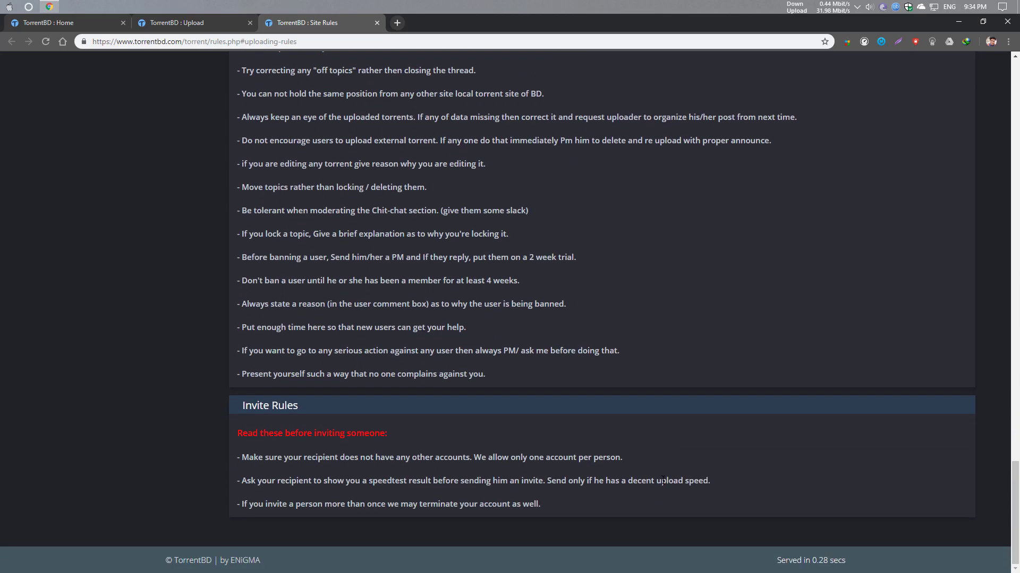
scroll(599, 216, "up", 20)
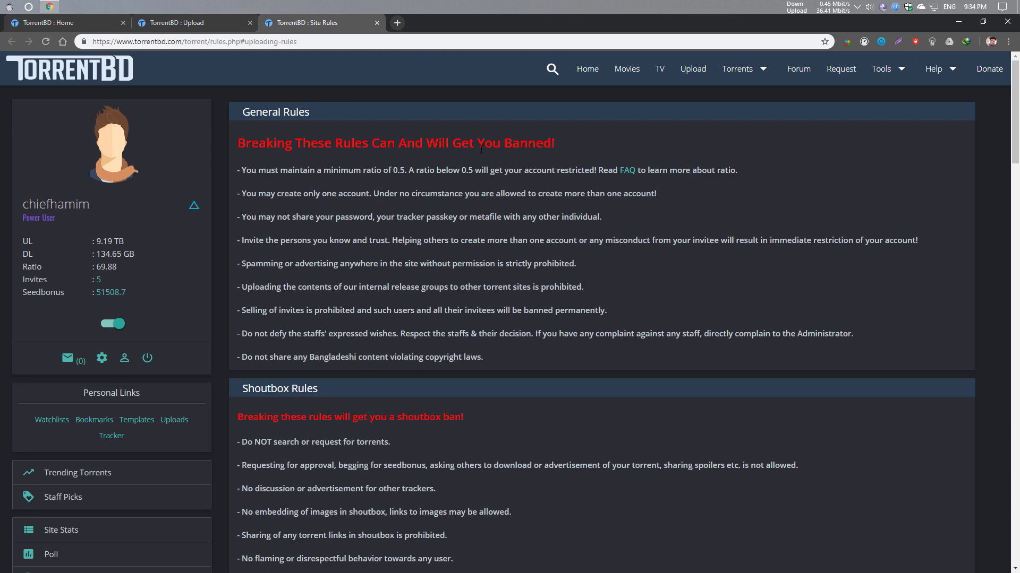
left_click_drag(480, 141, 562, 145)
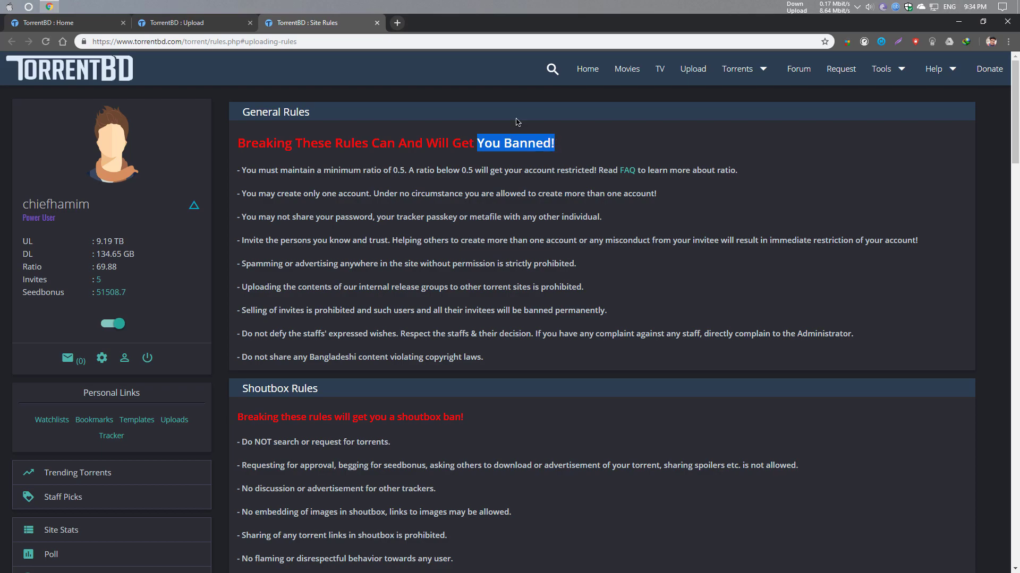
left_click(377, 23)
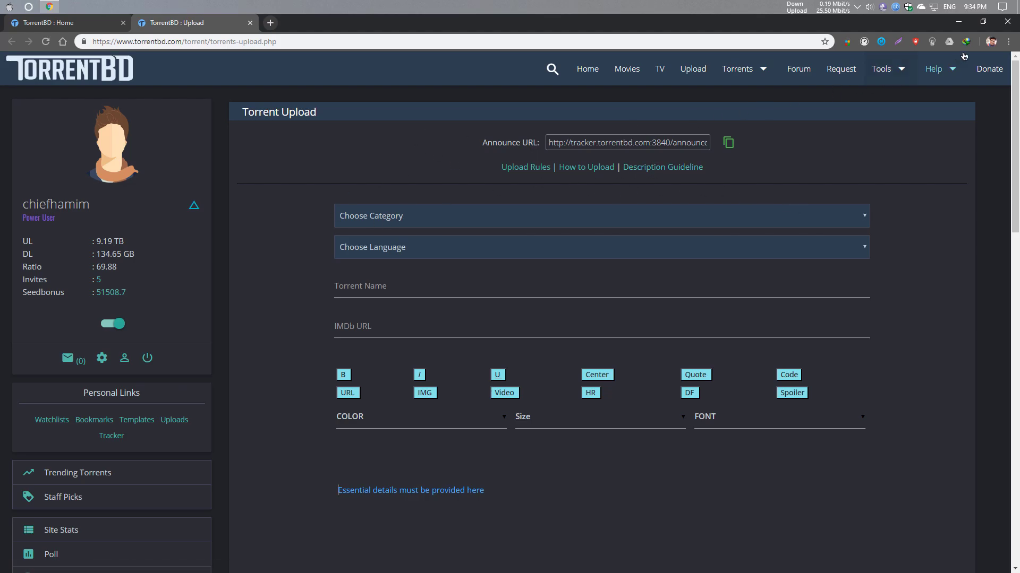
Minimize the browser and bring up the qBittorrent v4.1.3 main window from the system tray
left_click(959, 22)
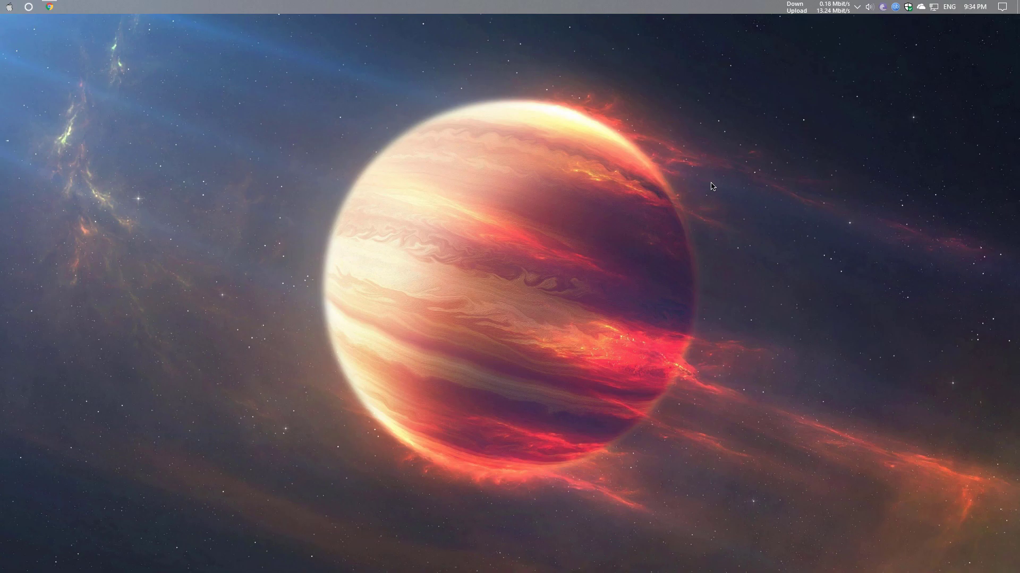
left_click(895, 7)
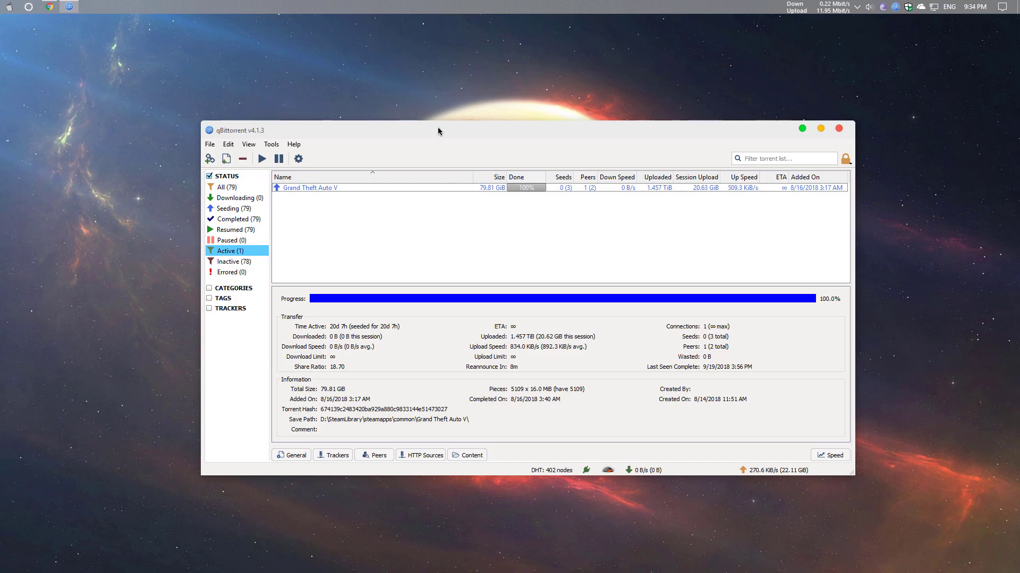
Nudge the qBittorrent window up slightly and open the Torrent Creator with Ctrl+N
left_click_drag(435, 129, 449, 121)
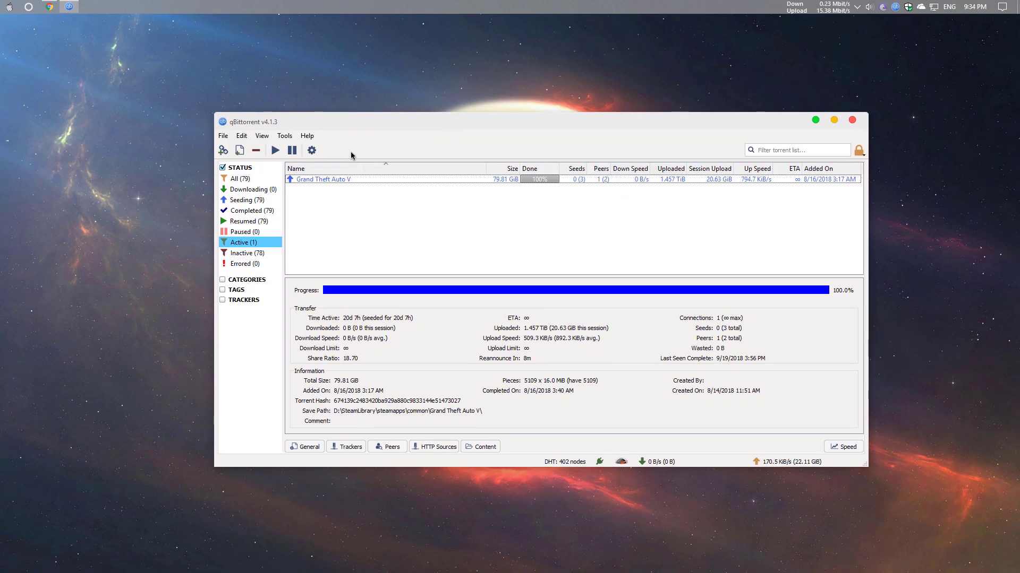
left_click_drag(341, 120, 350, 113)
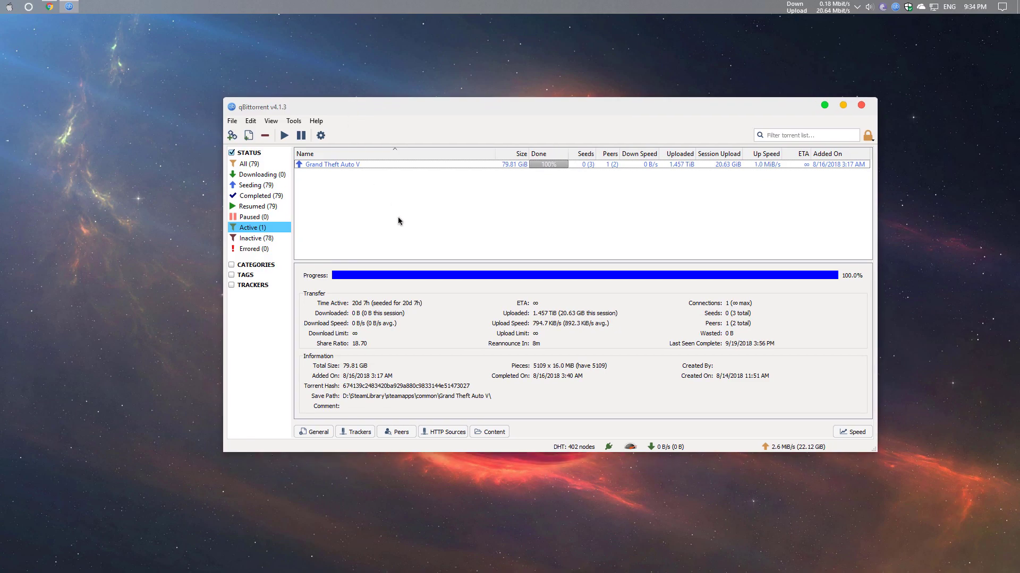
key("ctrl+n")
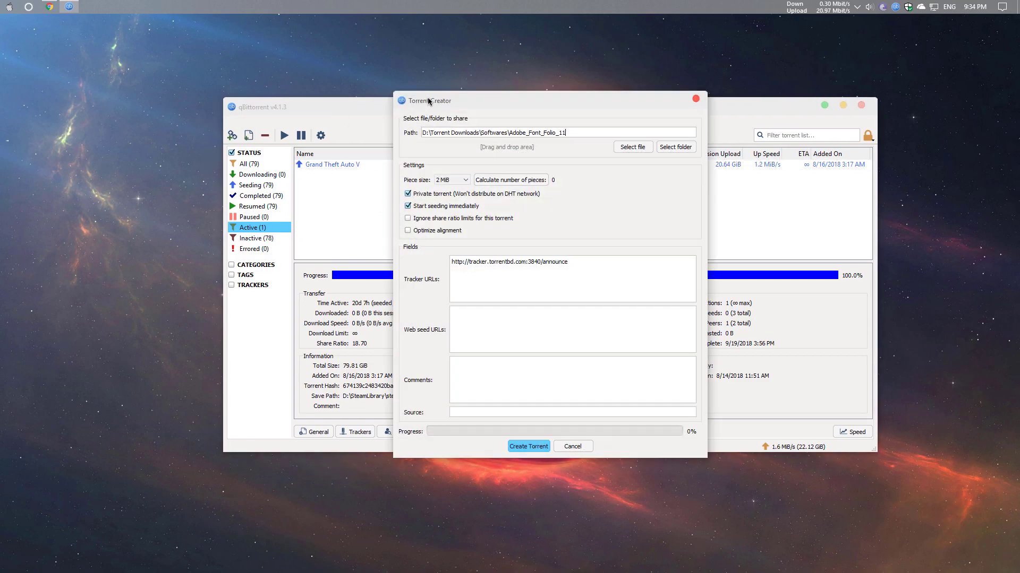
Reposition the Torrent Creator dialog and bring up its Select folder picker
left_click_drag(426, 100, 429, 122)
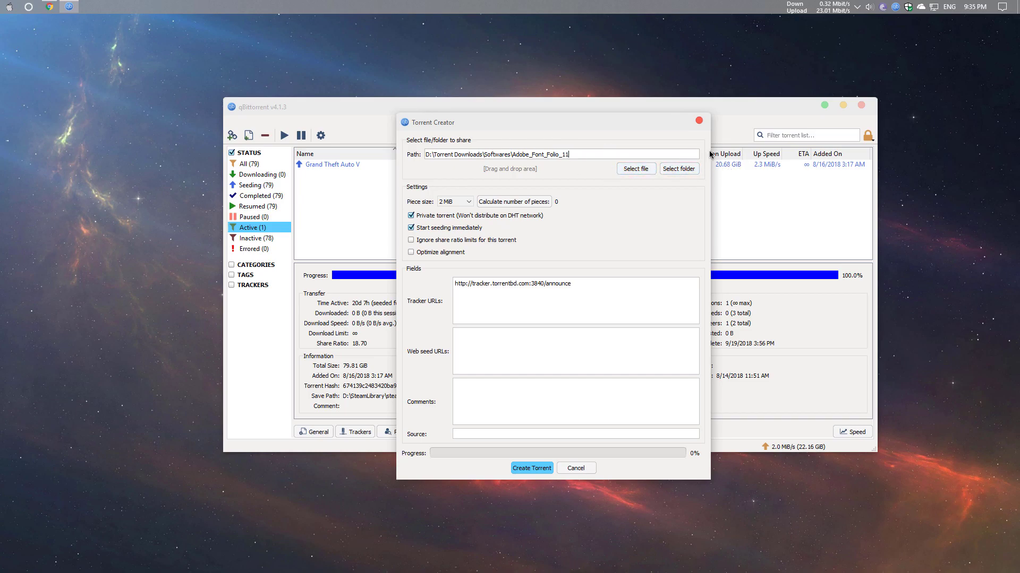
left_click(681, 171)
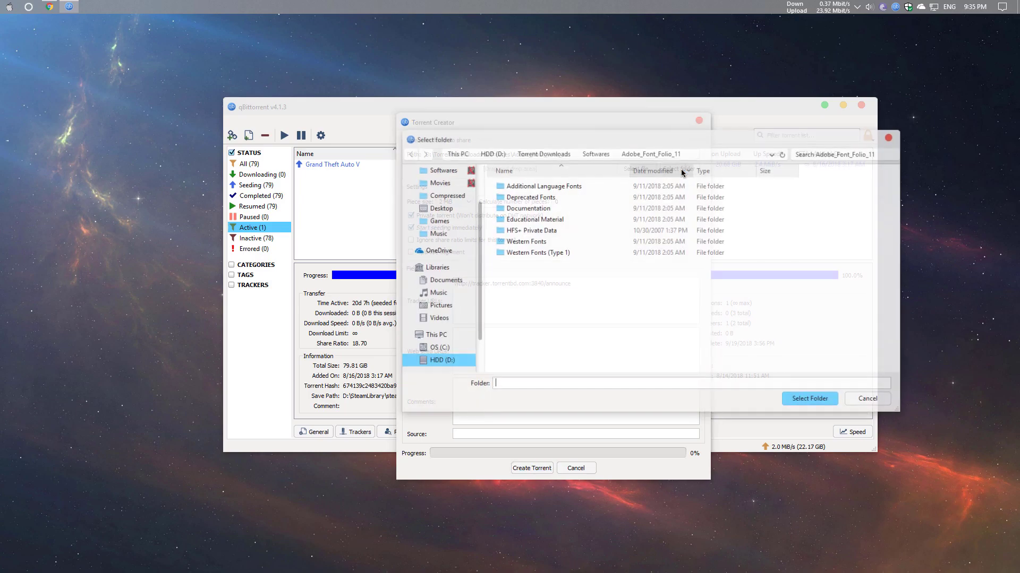
Browse to D:\Torrent Downloads\Games and choose Euro_Truck_Simulator_2_V_1_31 as the torrent's source folder
left_click_drag(562, 133, 510, 124)
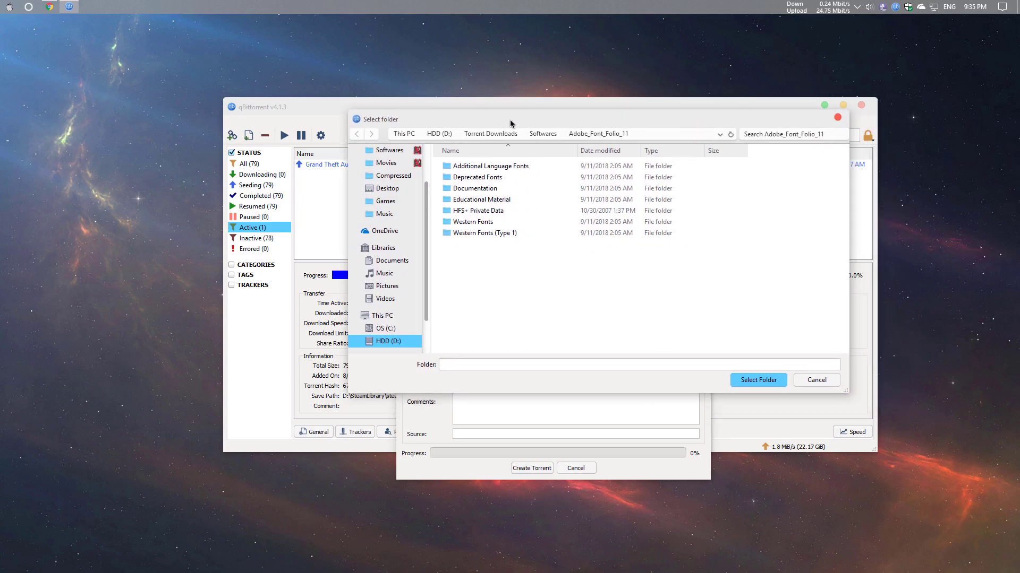
left_click(381, 315)
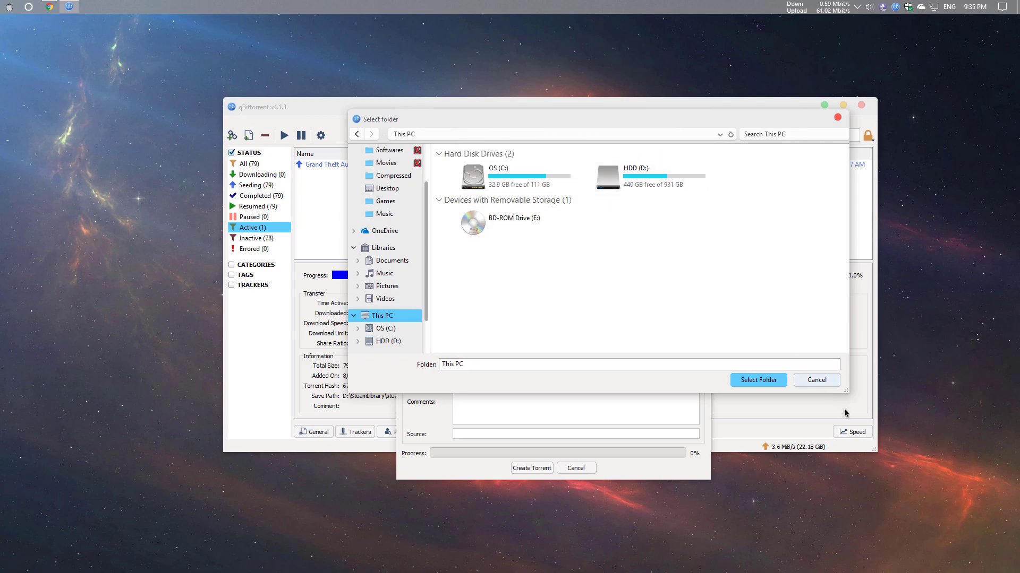
left_click_drag(846, 391, 967, 501)
left_click_drag(401, 118, 266, 94)
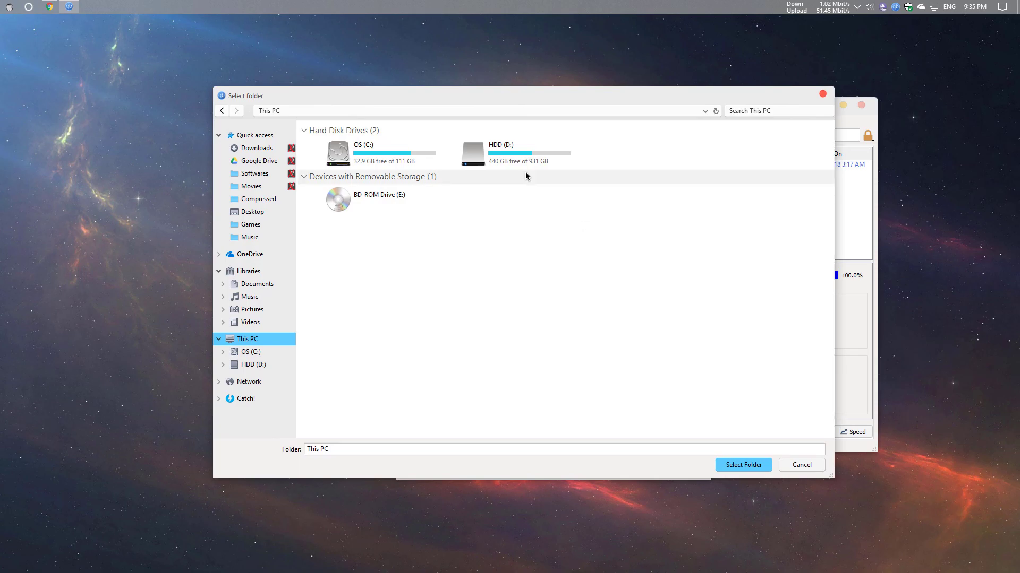
double_click(498, 158)
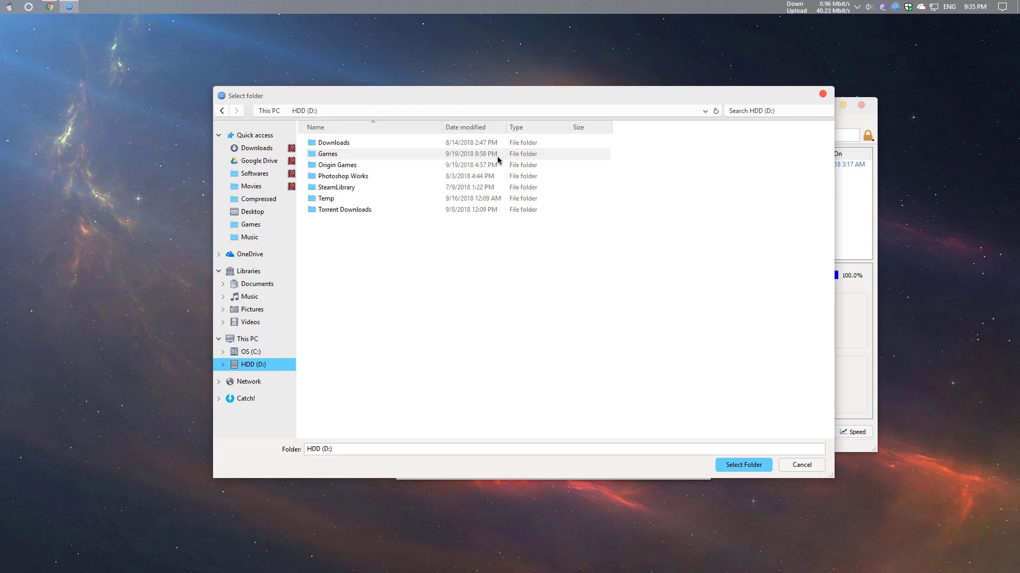
double_click(382, 207)
double_click(336, 157)
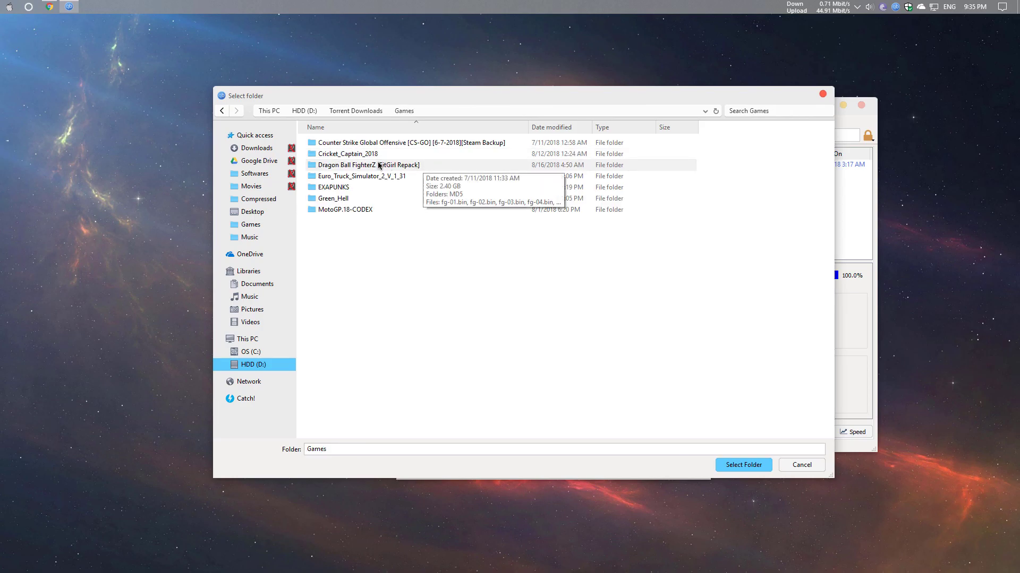
left_click(338, 177)
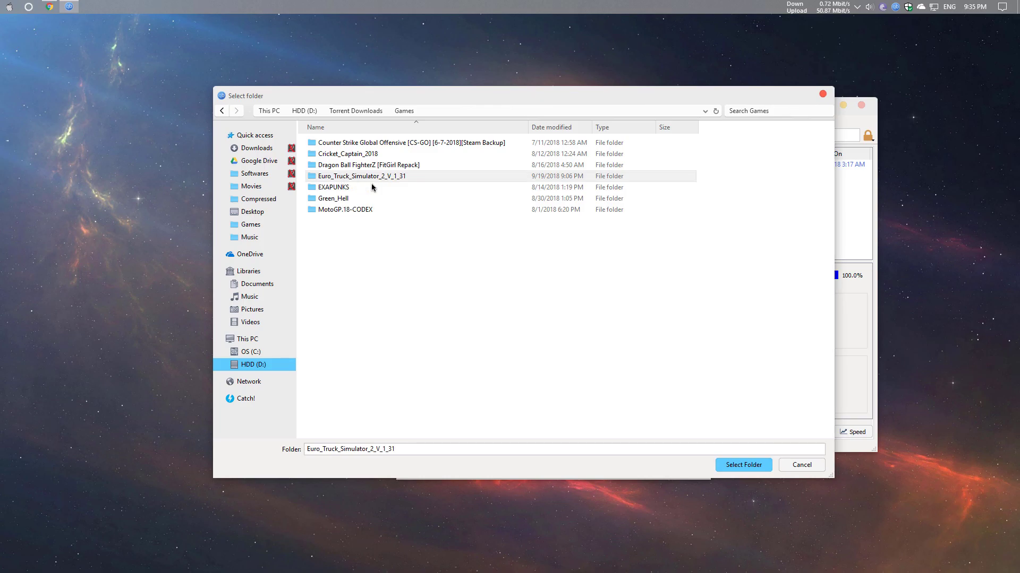
left_click(768, 467)
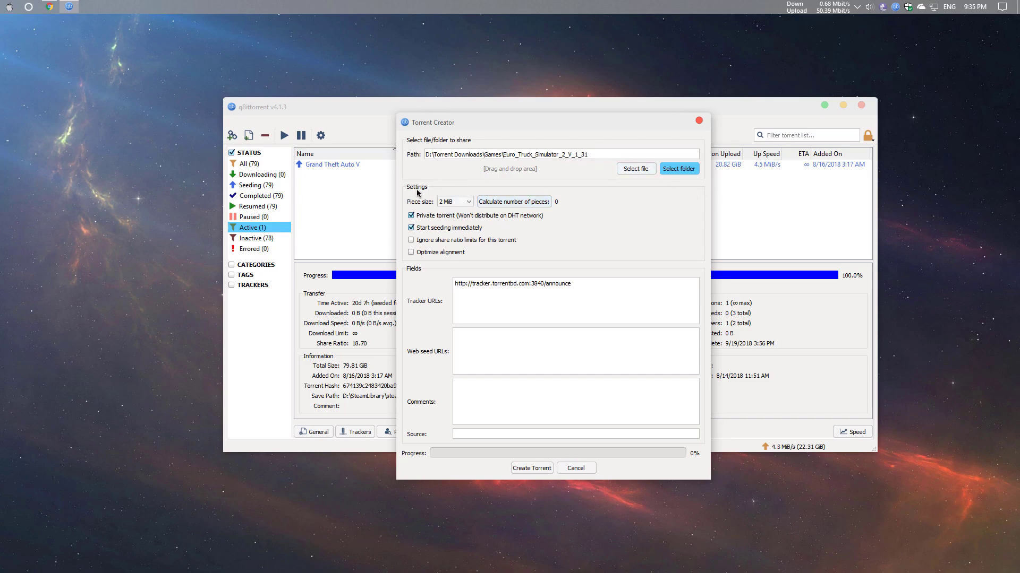
Set the torrent's piece size to Auto, then switch back to the TorrentBD upload page
left_click(462, 201)
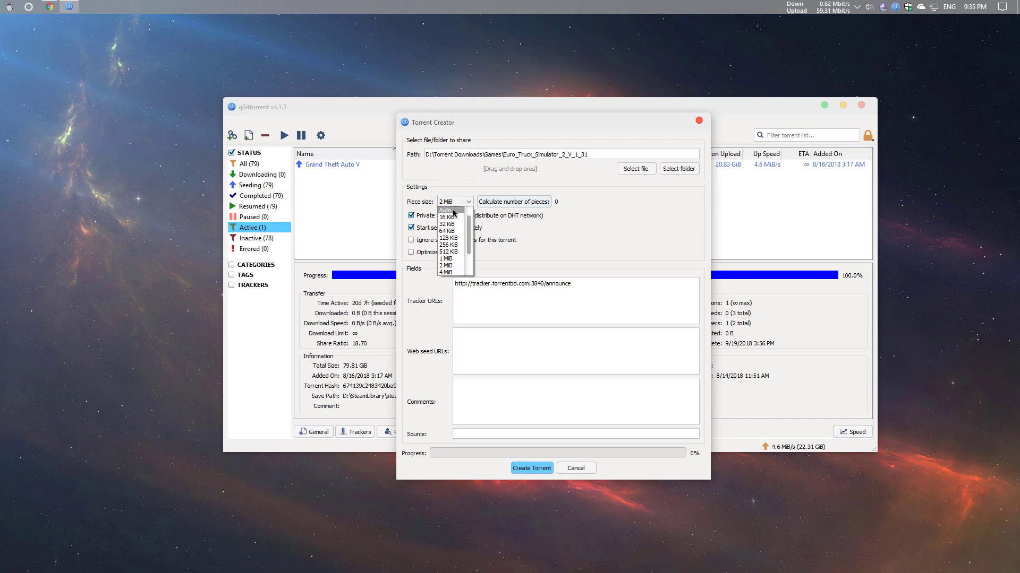
left_click(453, 211)
left_click(457, 203)
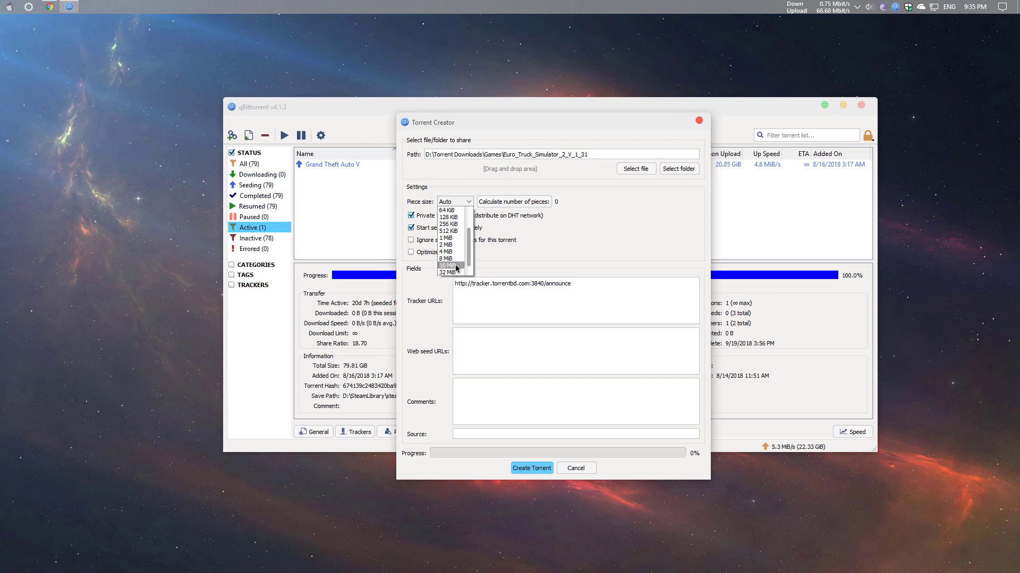
scroll(451, 249, "down", 1)
left_click(584, 215)
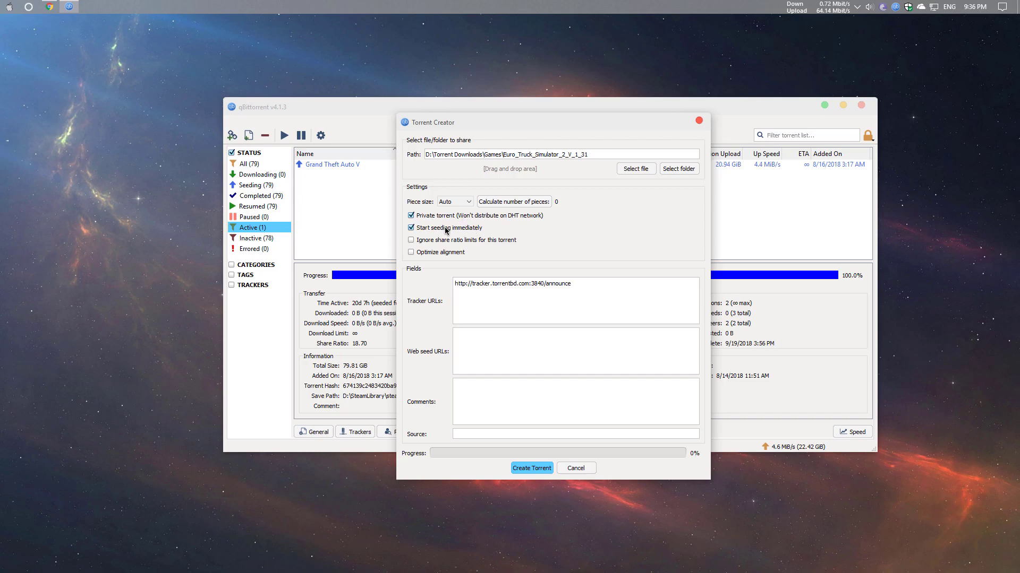
left_click(57, 8)
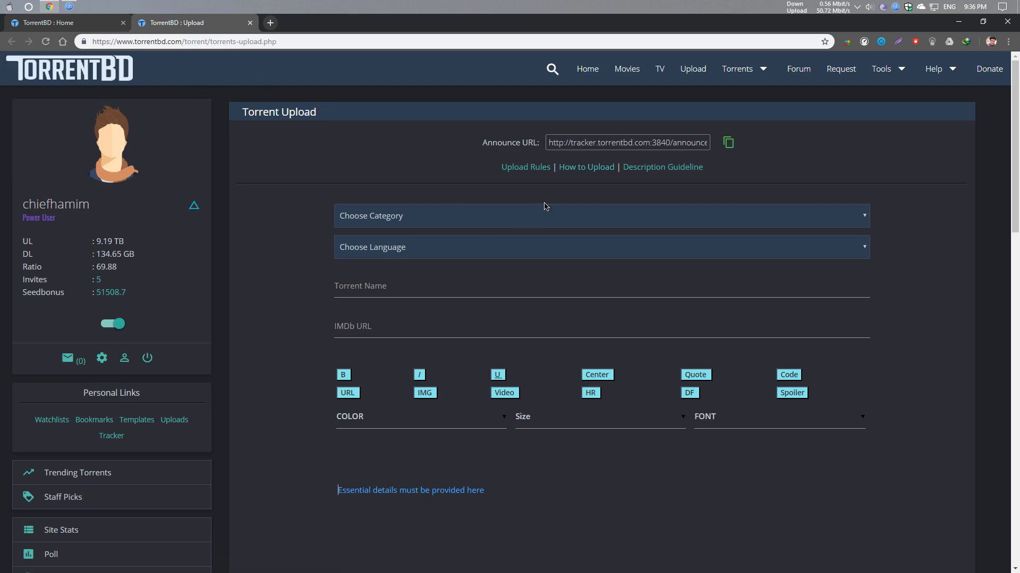
left_click(599, 169)
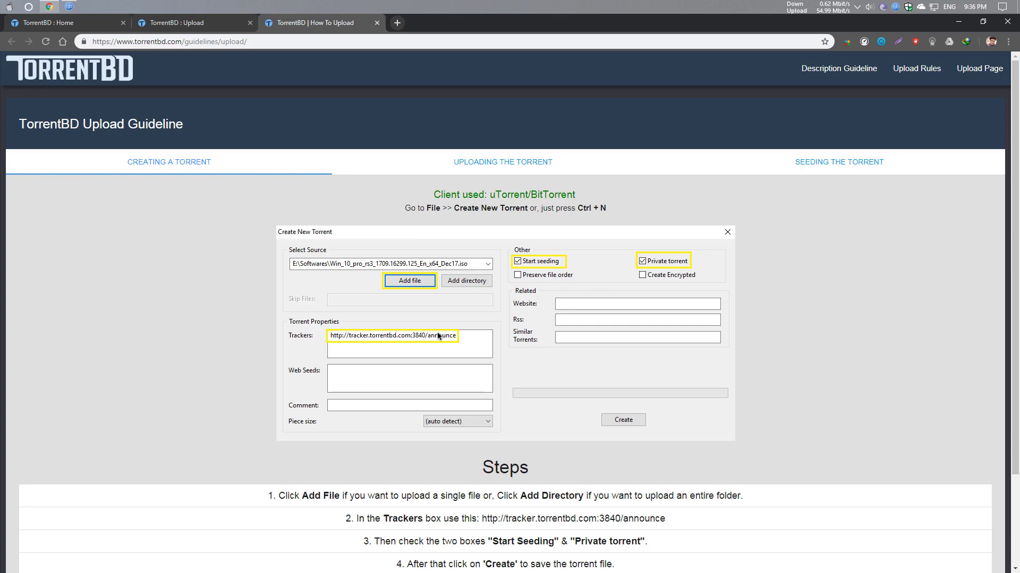
left_click(191, 23)
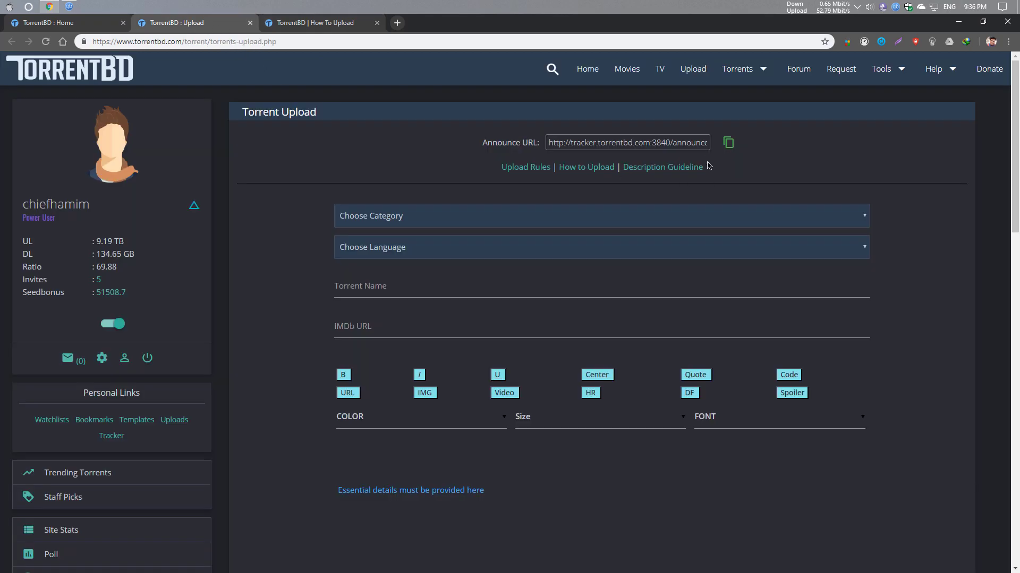
left_click(729, 145)
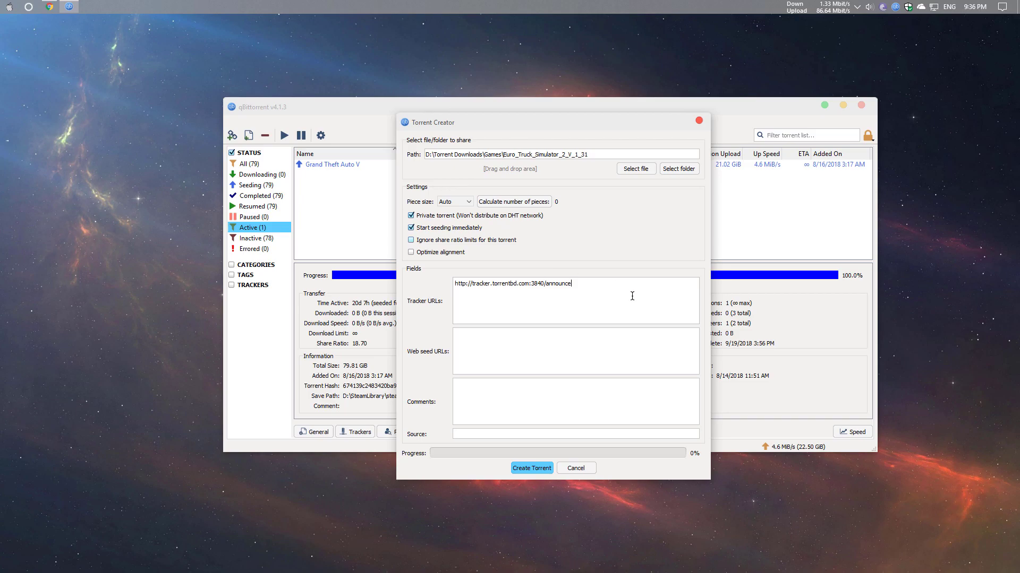
Create the torrent with the TorrentBD tracker URL, bringing up the save-location dialog
left_click(527, 469)
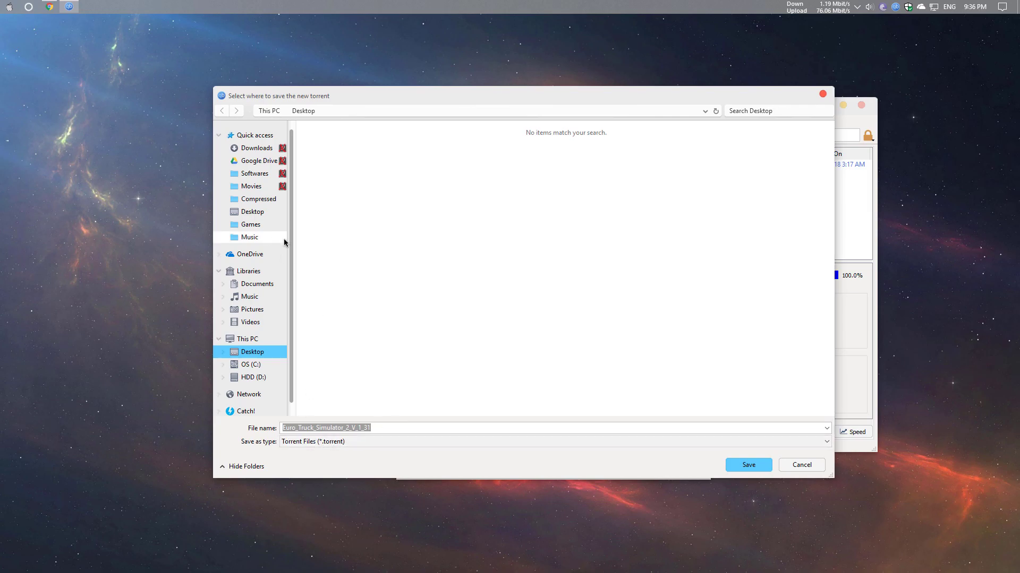
Save Euro_Truck_Simulator_2_V_1_31.torrent to the Desktop, then bring the browser back as it builds
left_click(251, 214)
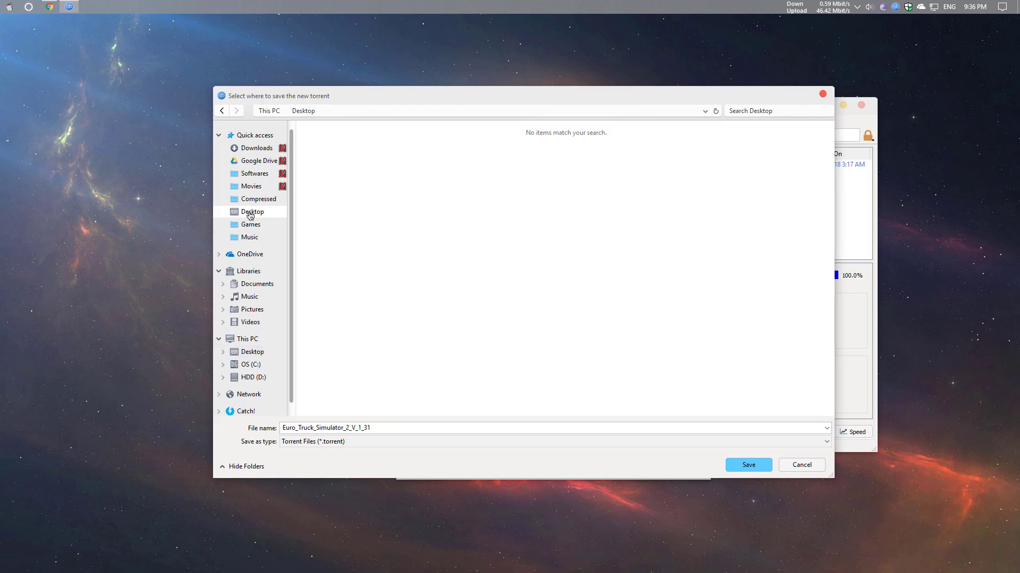
left_click(754, 464)
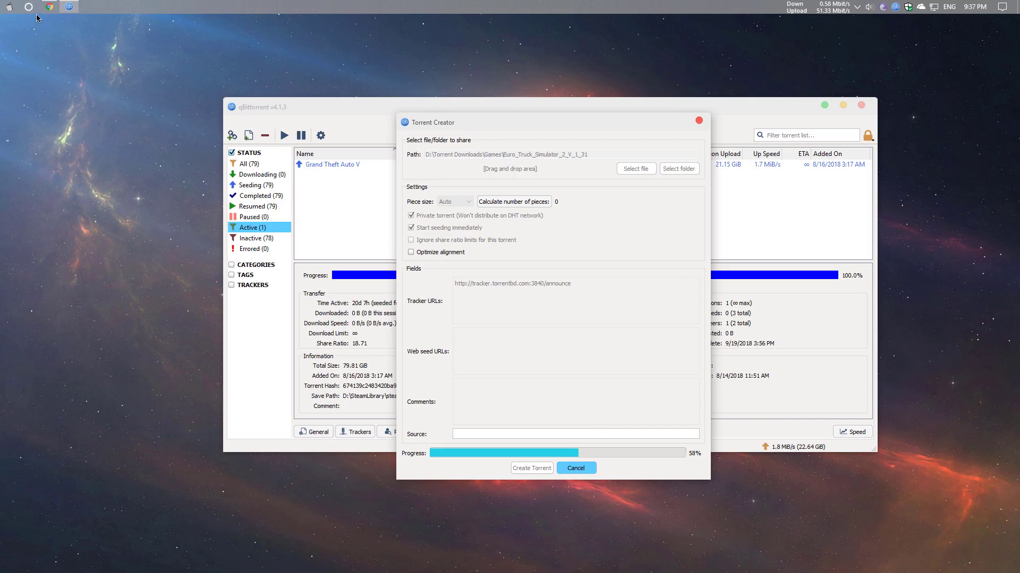
mouse_move(47, 8)
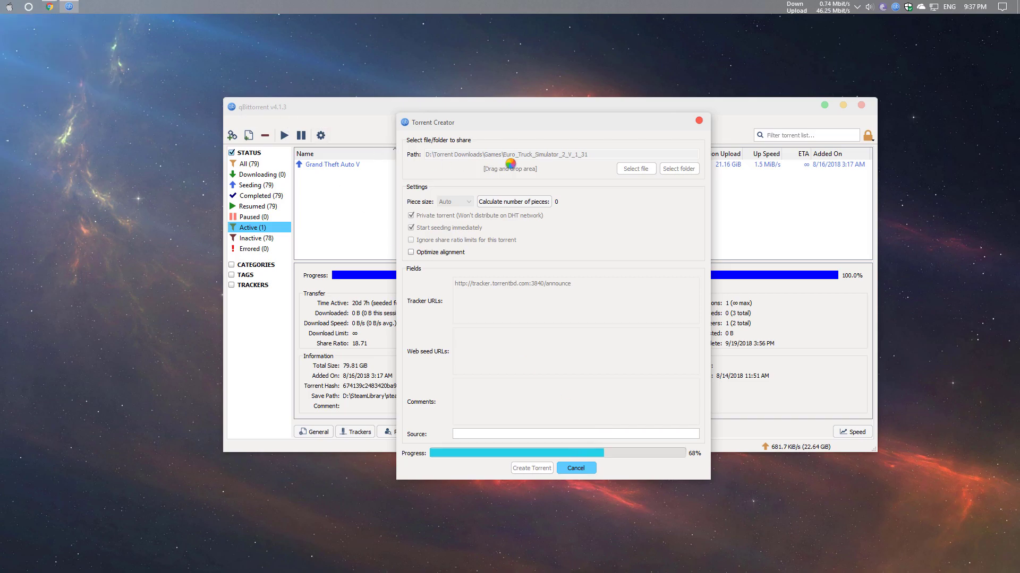
left_click(49, 7)
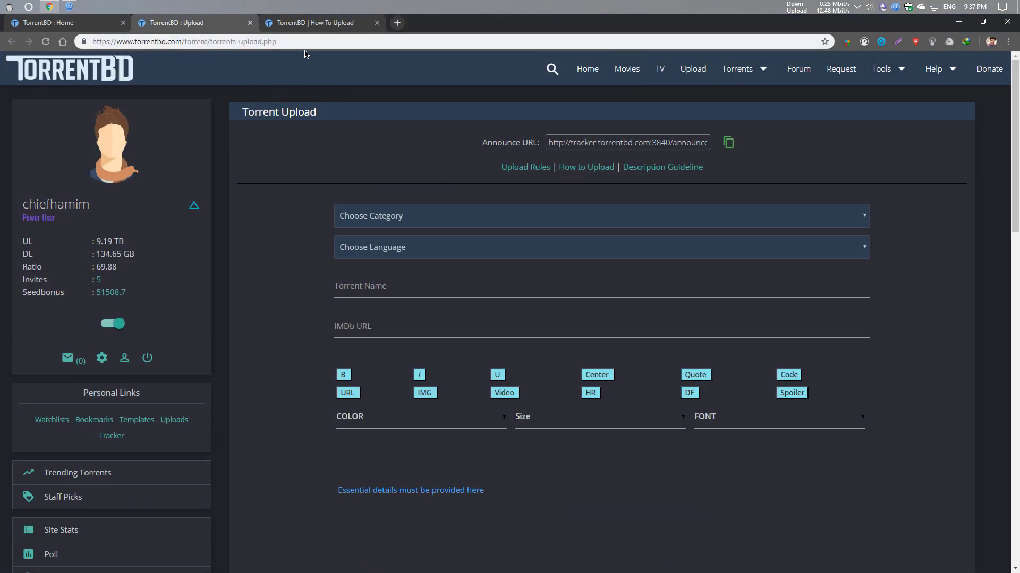
Close the guide tab and set the upload category to Games: PC and language to English
scroll(472, 353, "up", 2)
left_click(377, 22)
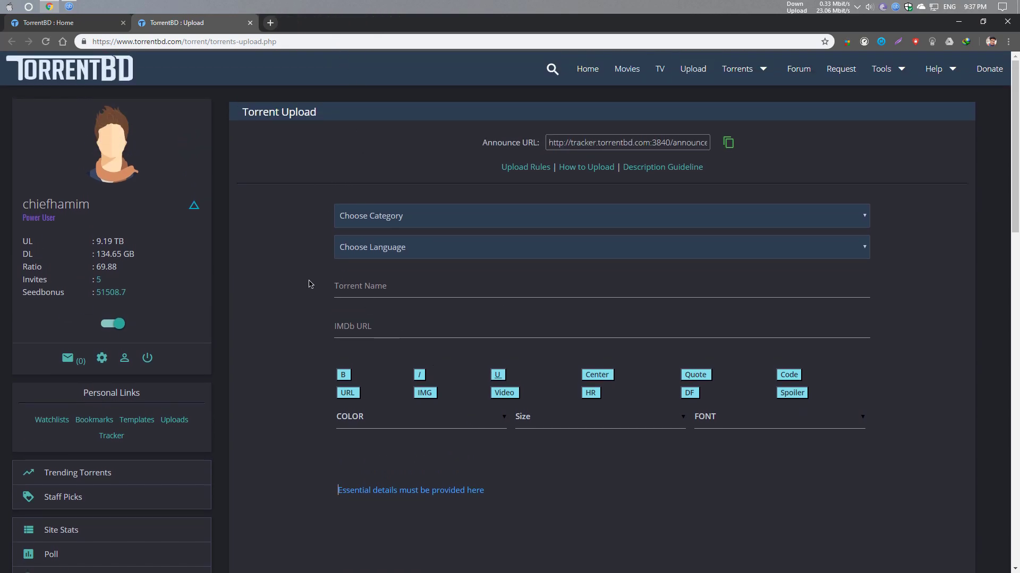
left_click(375, 224)
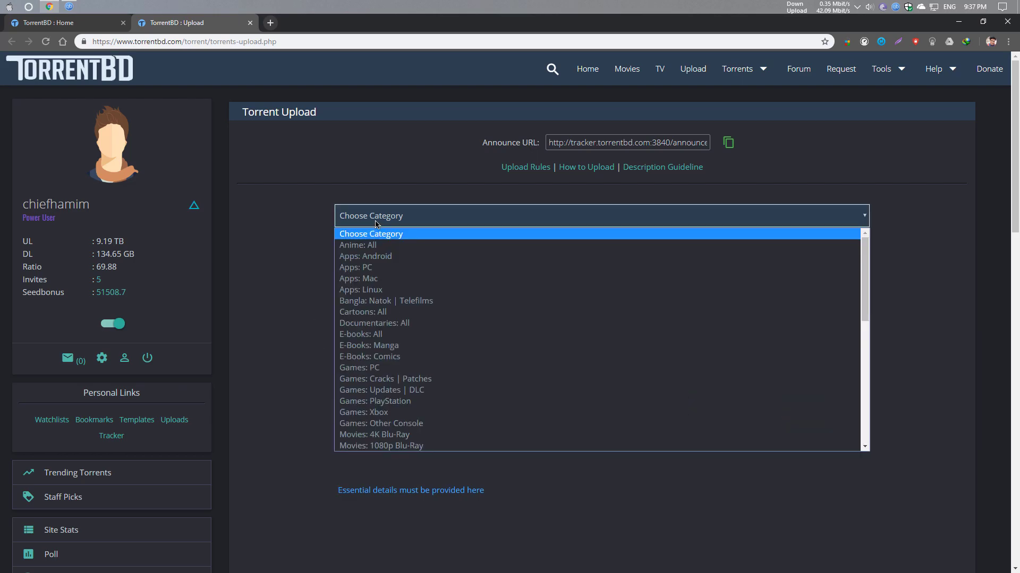
left_click(376, 369)
scroll(314, 266, "down", 1)
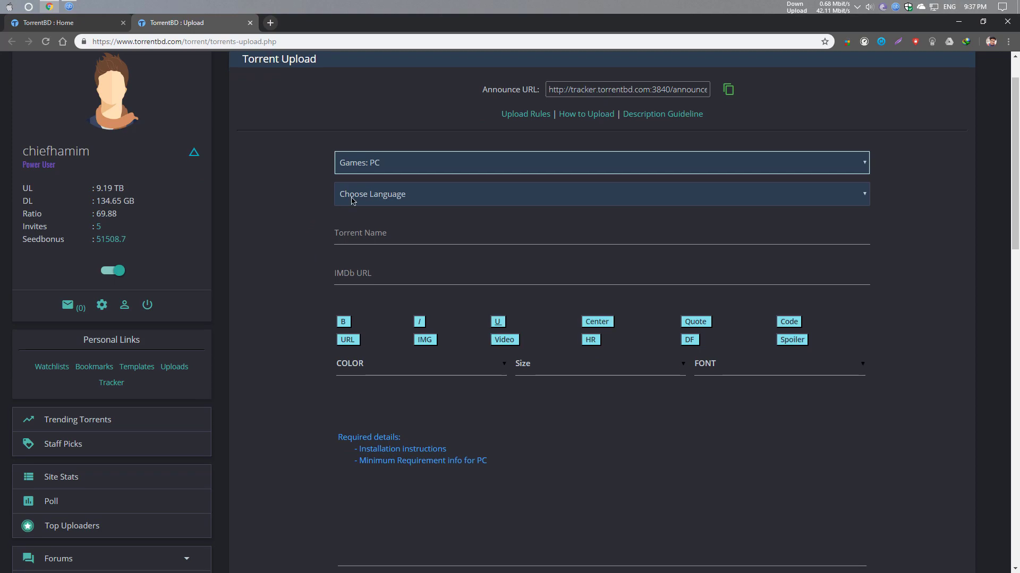
left_click(442, 200)
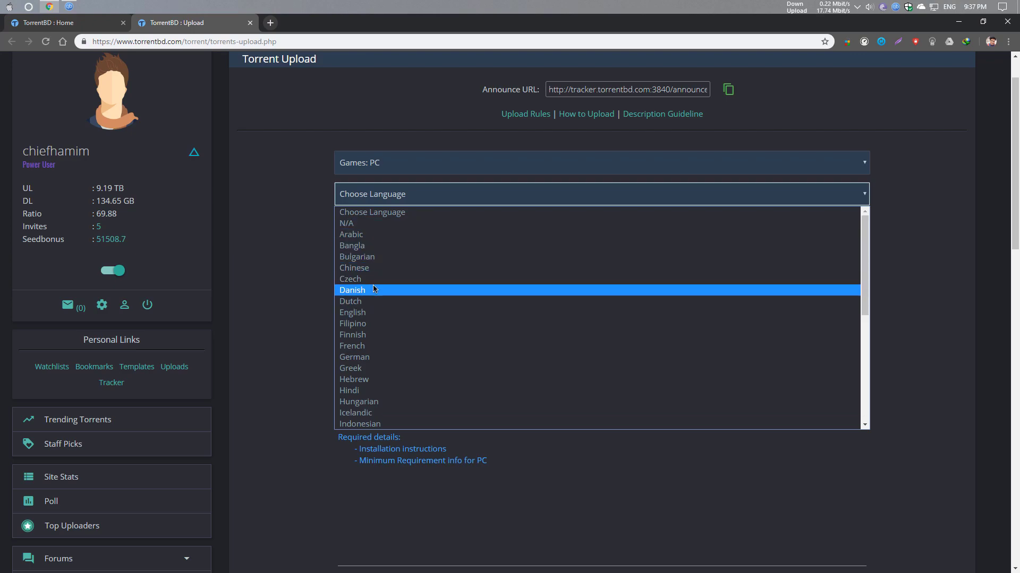
left_click(361, 312)
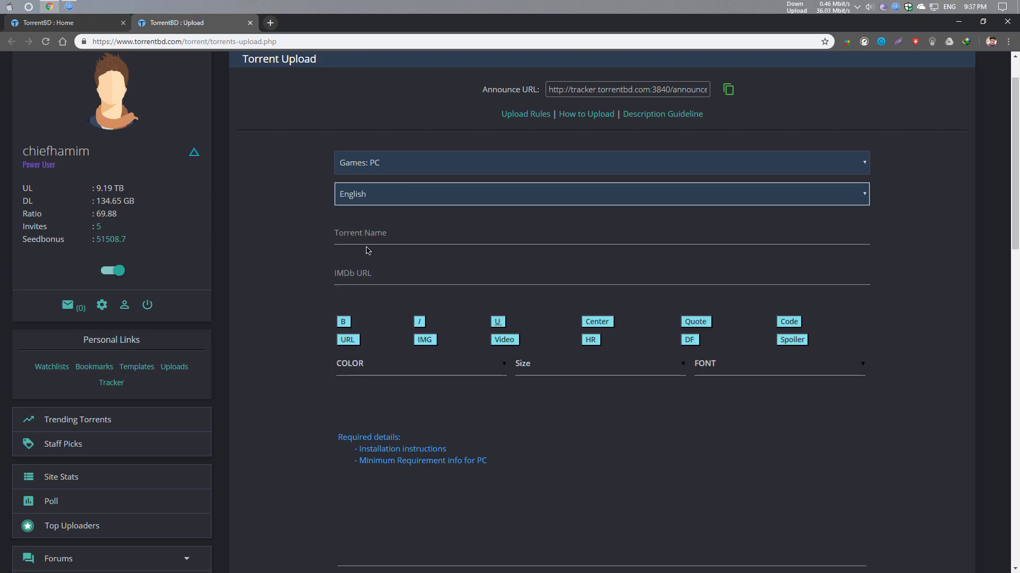
Check the torrent name field and the prefilled description template on the upload form
left_click(367, 241)
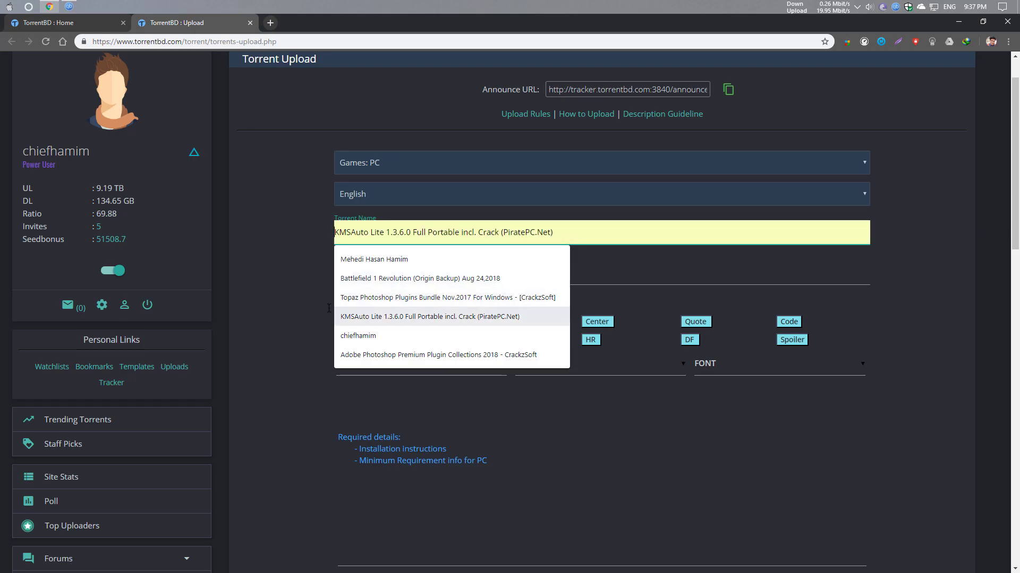
left_click(353, 220)
scroll(896, 167, "up", 1)
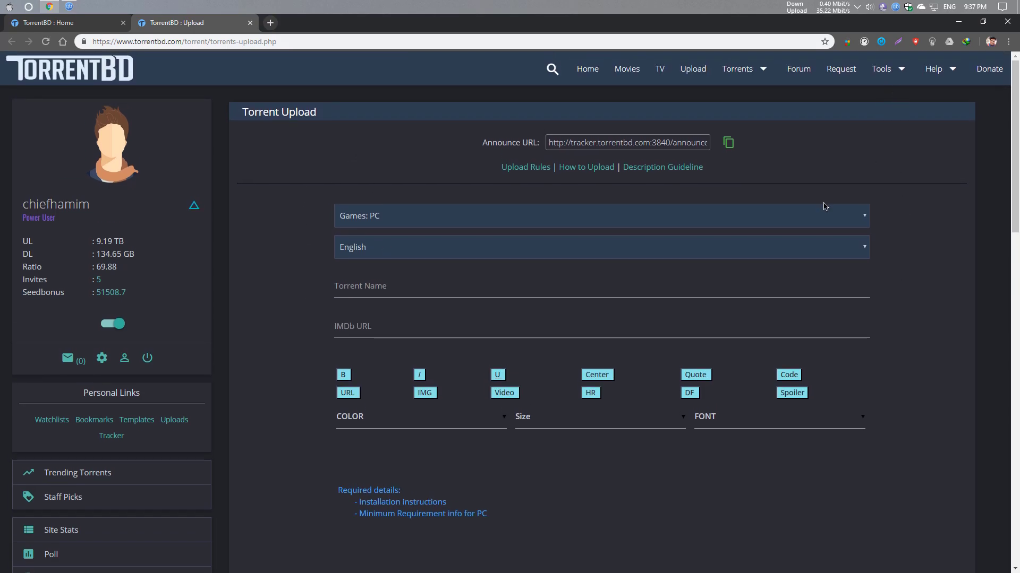
scroll(474, 406, "down", 3)
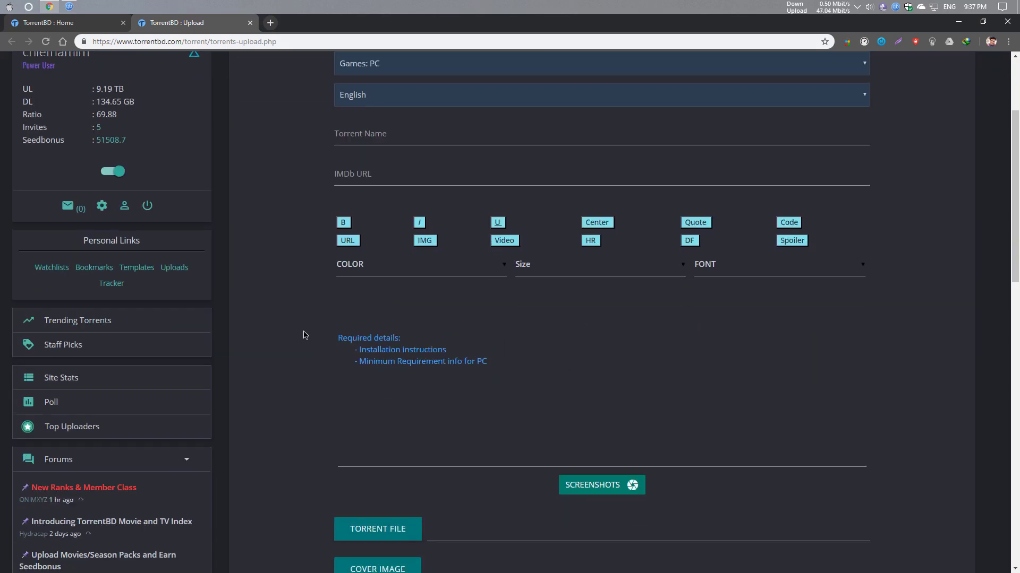
left_click(421, 339)
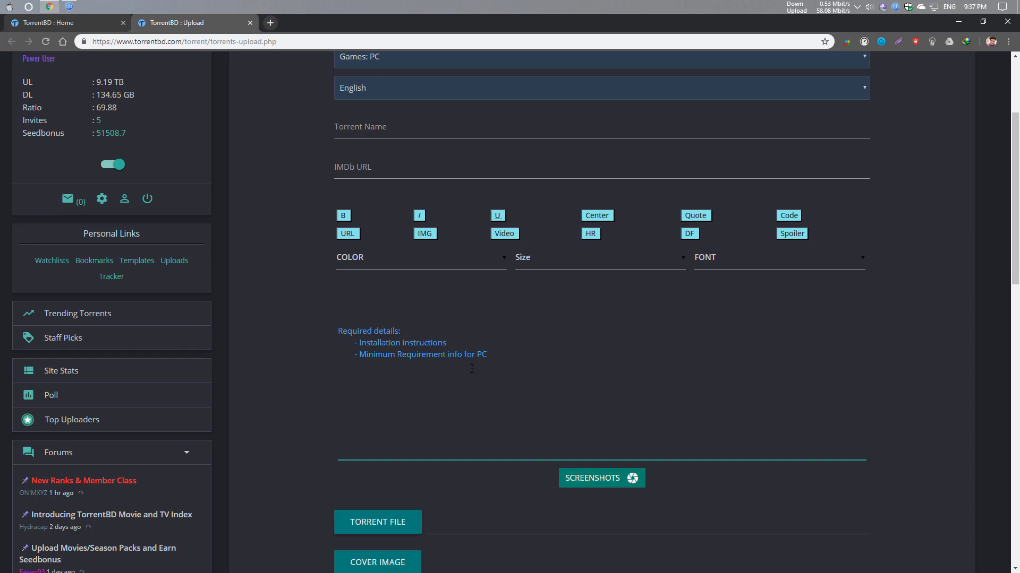
scroll(472, 368, "up", 1)
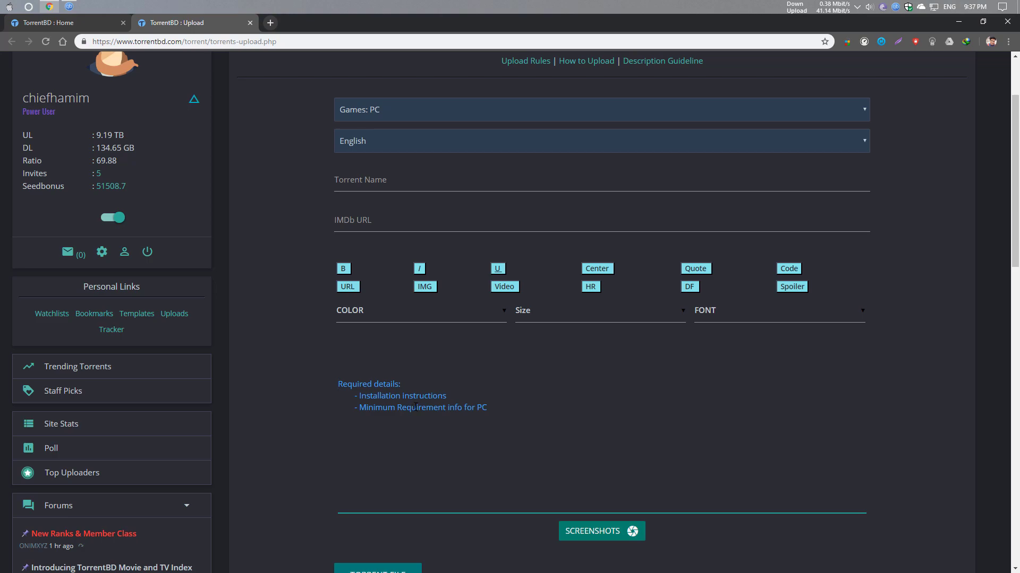
scroll(525, 419, "up", 2)
scroll(525, 420, "down", 1)
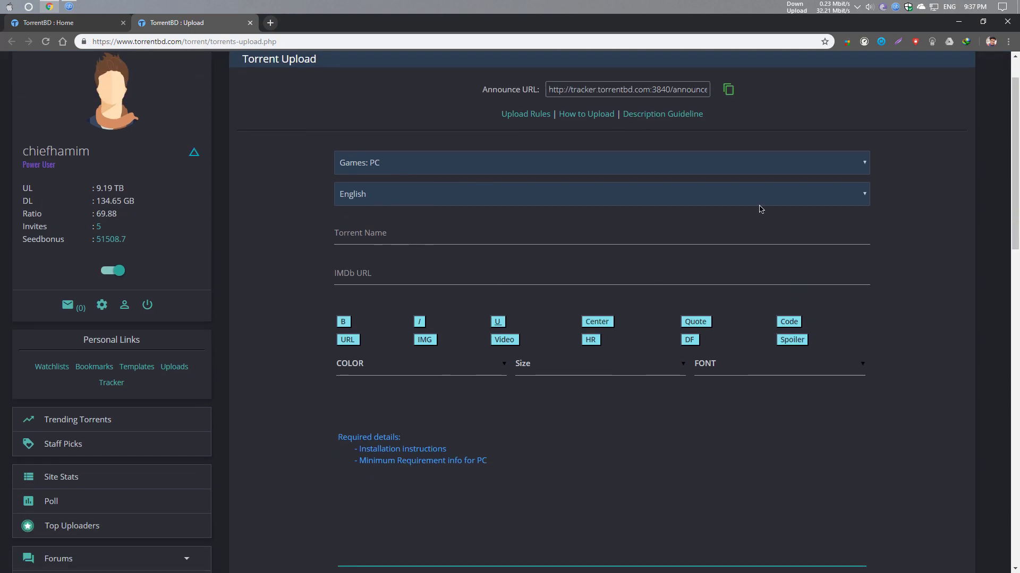
scroll(873, 106, "up", 1)
left_click(898, 69)
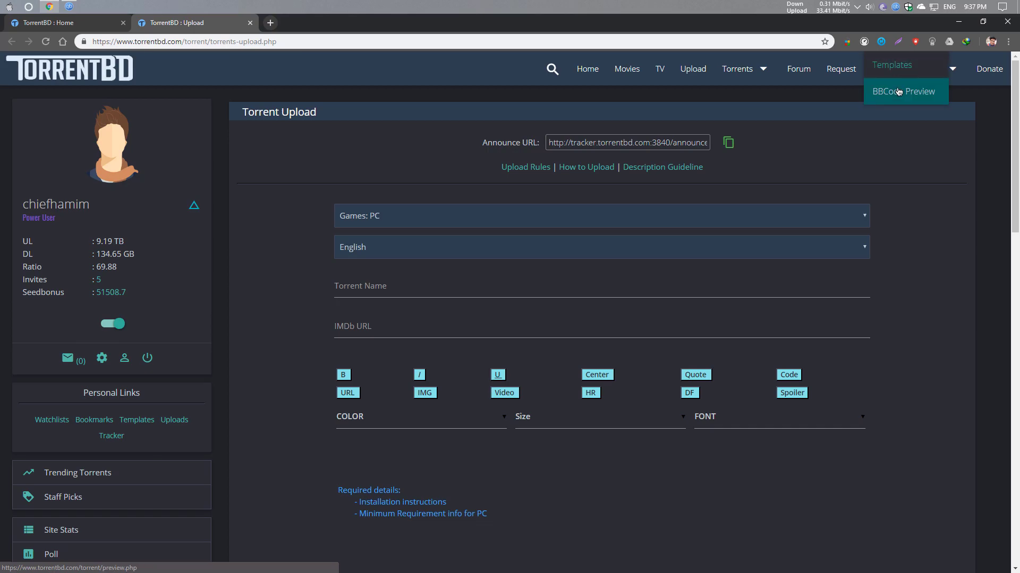
Copy all text of the saved Euro Truck Simulator V2 description template
left_click(892, 65)
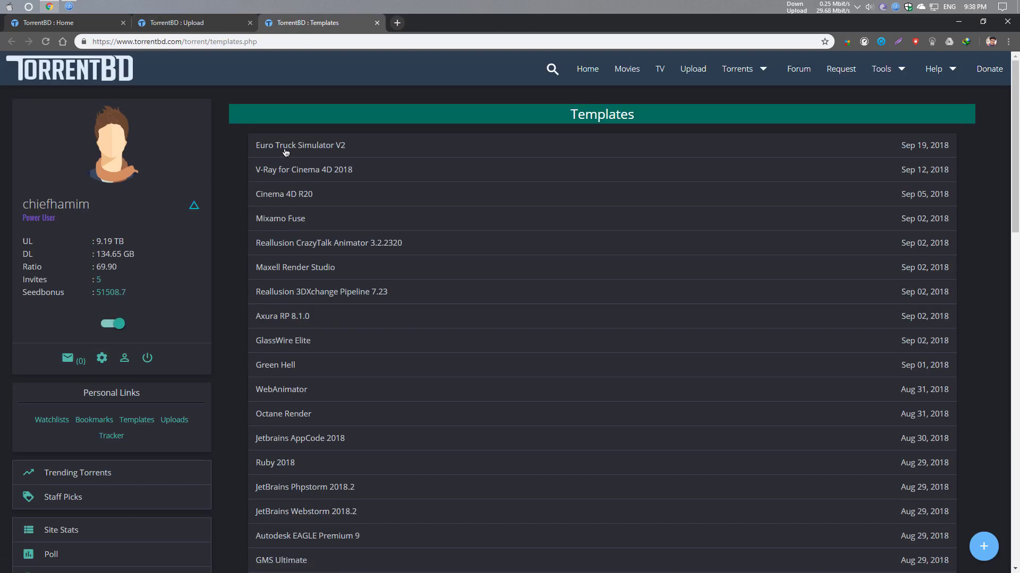
left_click(286, 152)
scroll(396, 248, "down", 5)
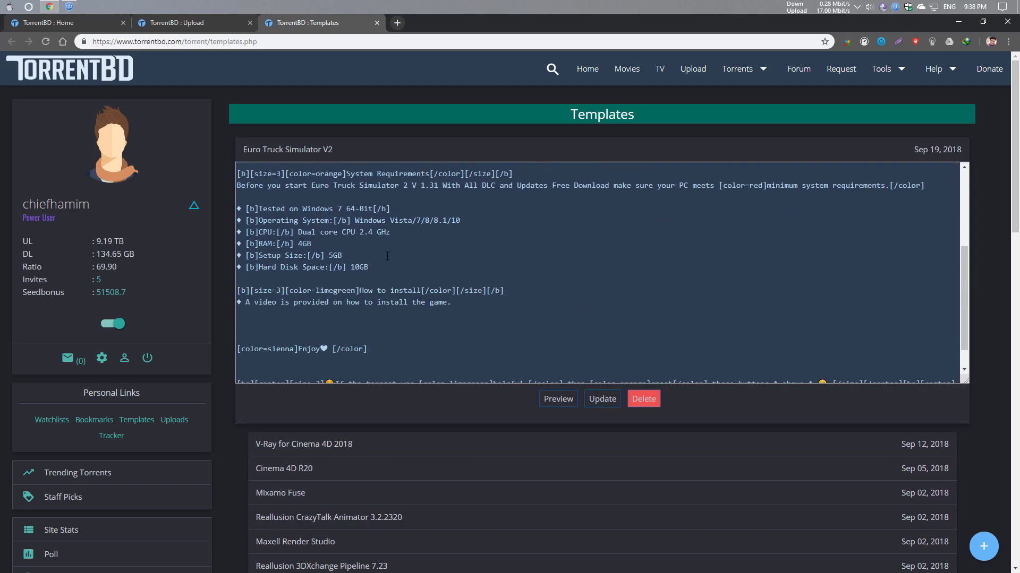
scroll(388, 255, "up", 5)
left_click(376, 262)
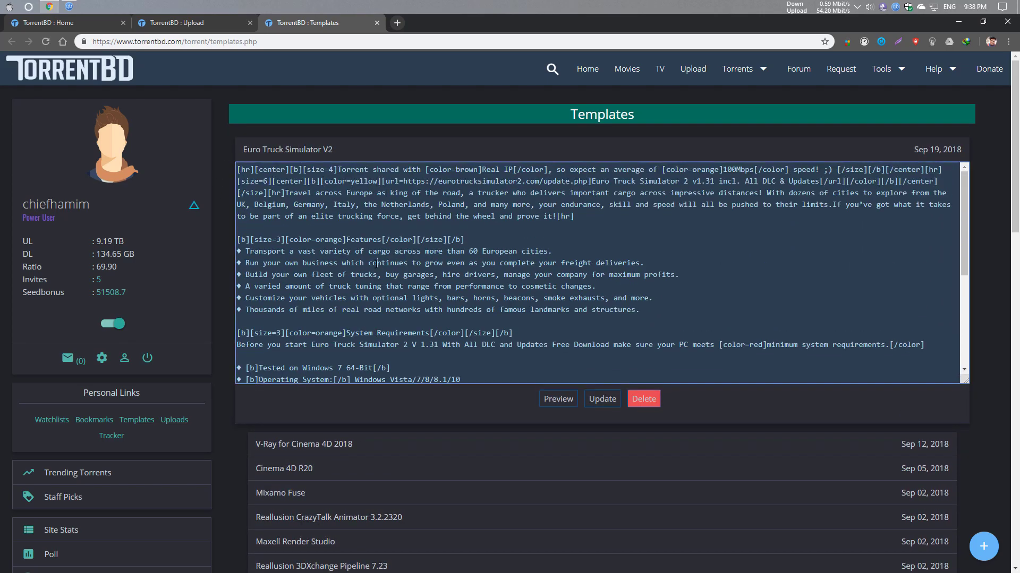
key("ctrl+a")
right_click(377, 262)
left_click(414, 303)
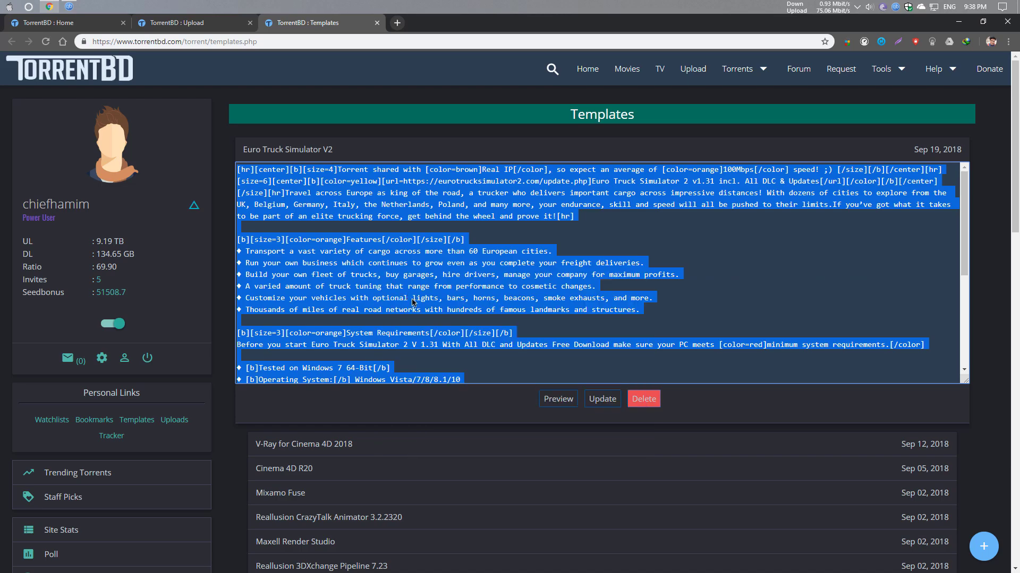
Paste the template's BBCode text into the upload form's empty description box
left_click(195, 24)
scroll(429, 365, "down", 2)
left_click(429, 365)
key("ctrl+v")
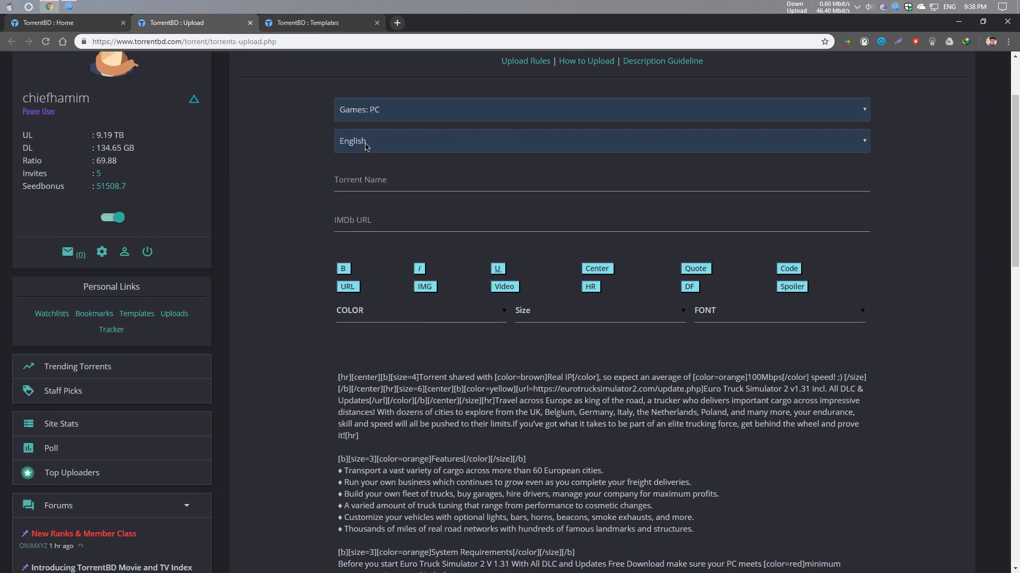
Set Torrent Name to 'Euro Truck Simulator 2 v1.31 incl. All DLC & Updates (Oceanofgames)'
scroll(552, 401, "down", 1)
scroll(552, 401, "up", 1)
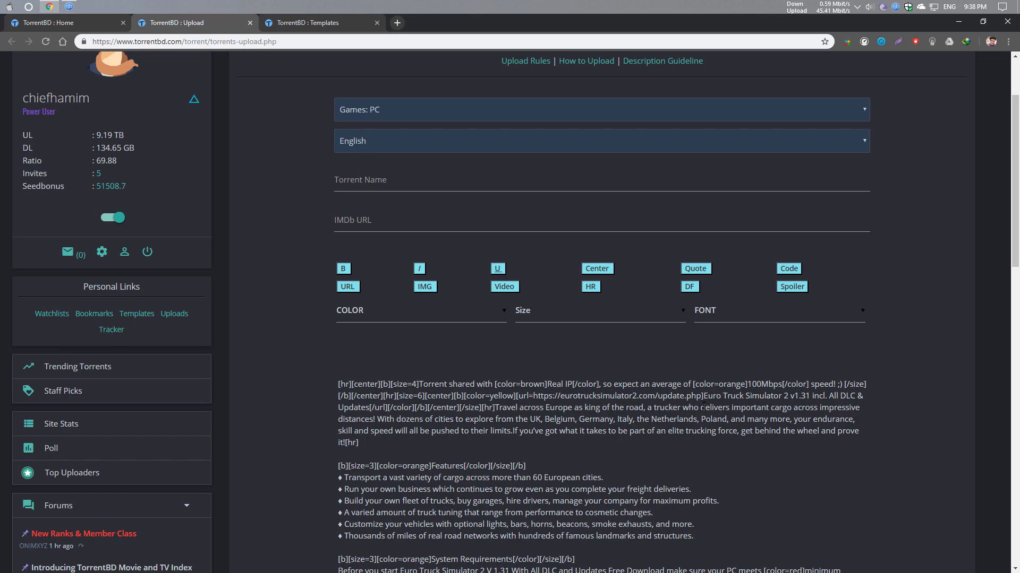
left_click_drag(704, 396, 367, 408)
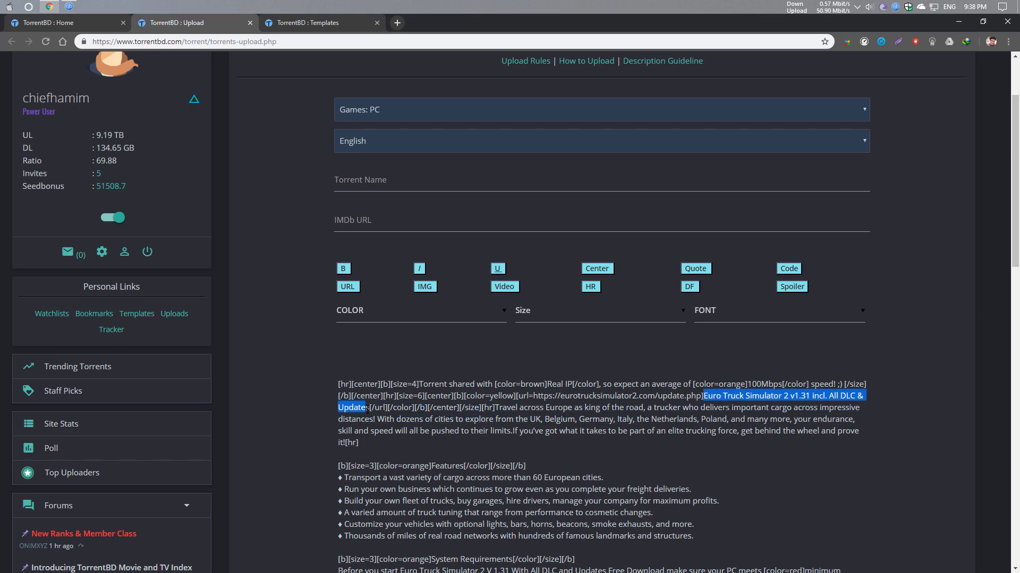
left_click(367, 180)
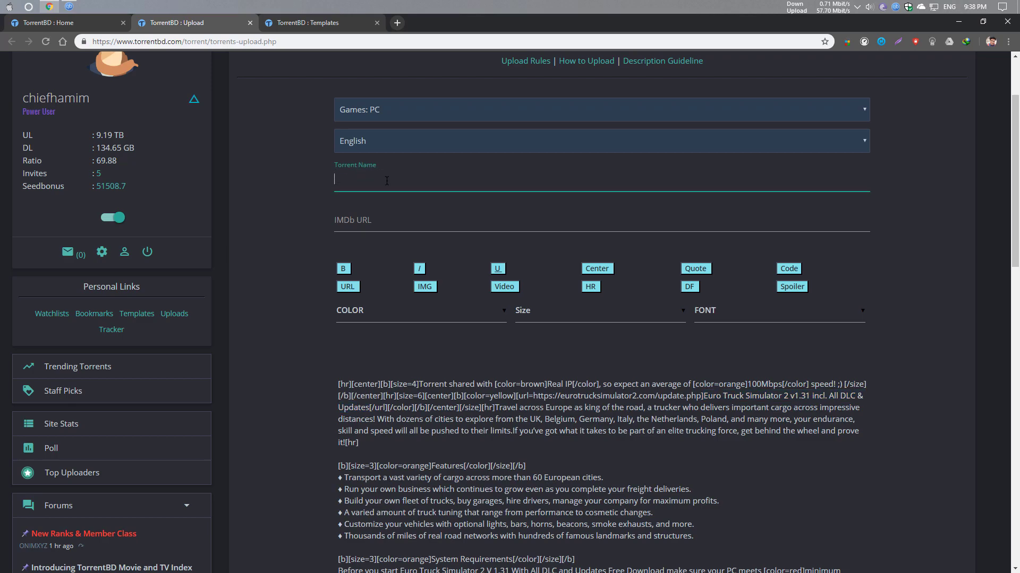
key("ctrl+v")
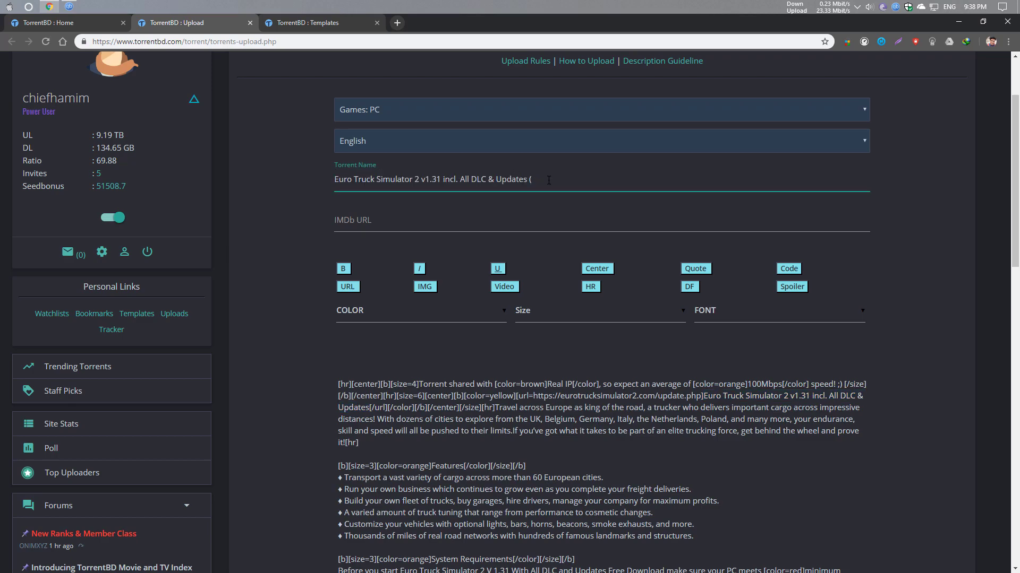
type("s (Oceanofgames)")
Leave the IMDb URL empty and clear the selection in the description text
scroll(255, 228, "down", 6)
scroll(324, 270, "up", 4)
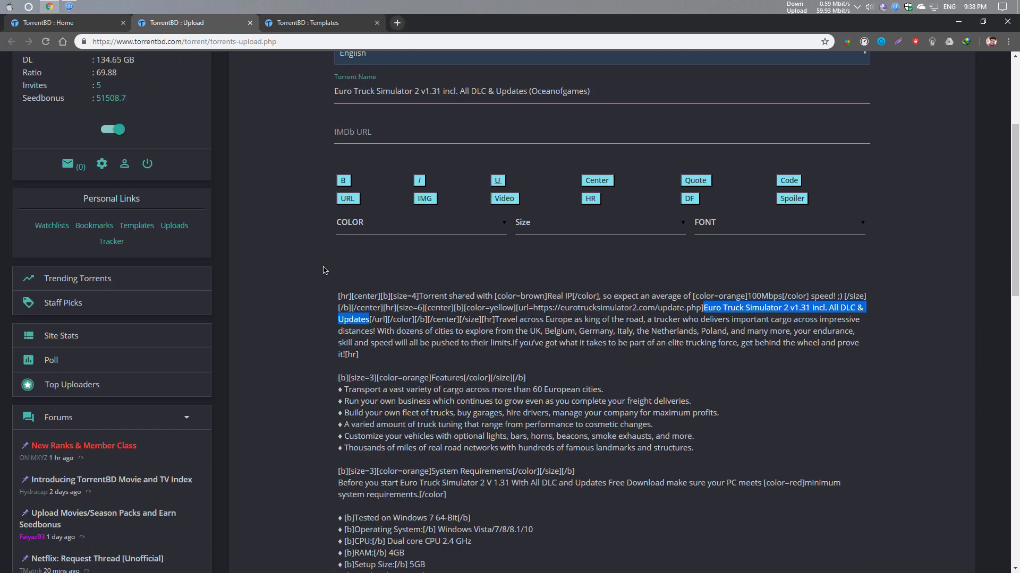
scroll(349, 295, "down", 8)
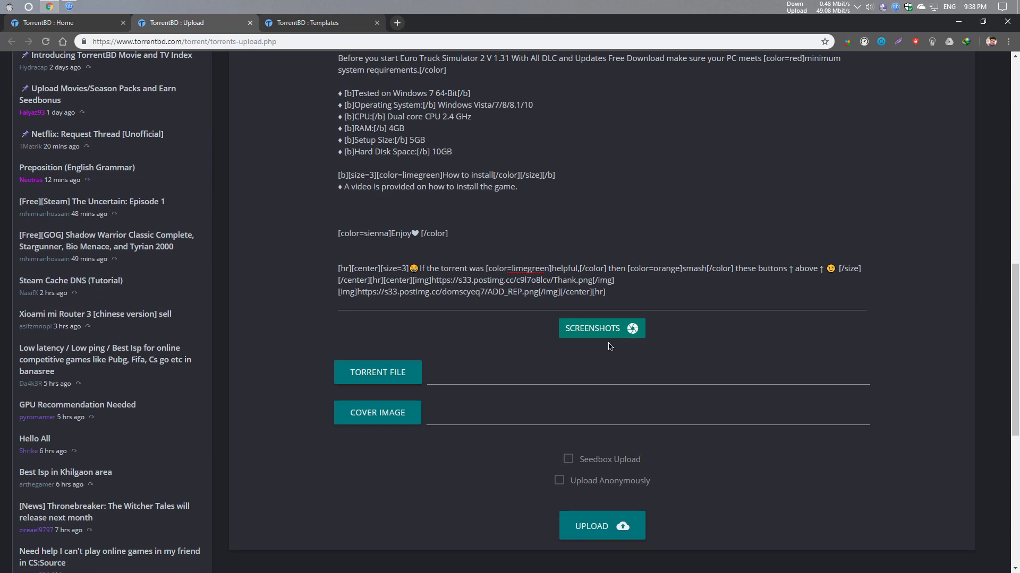
scroll(591, 338, "up", 8)
scroll(591, 338, "down", 4)
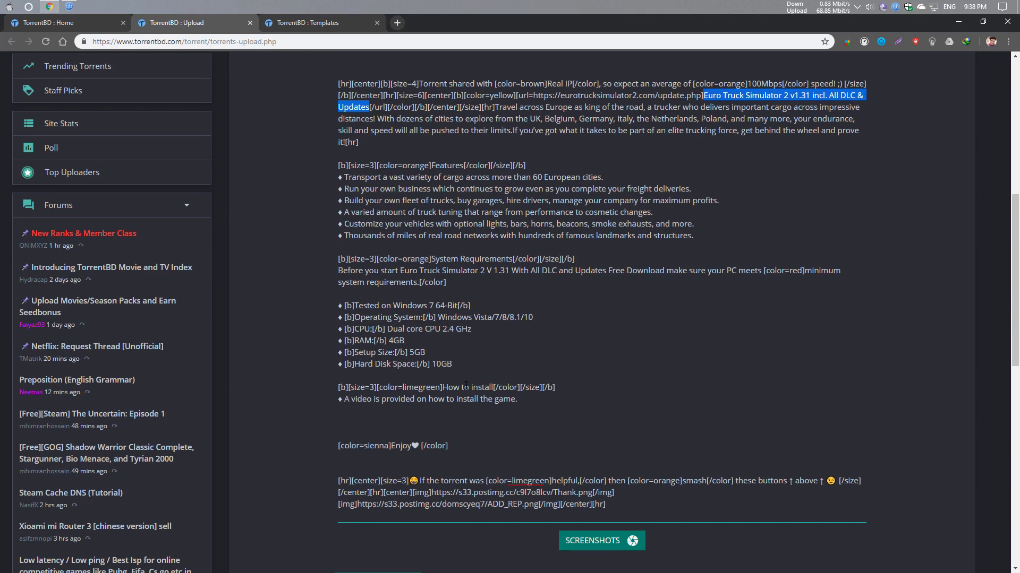
scroll(466, 384, "up", 3)
scroll(368, 133, "up", 1)
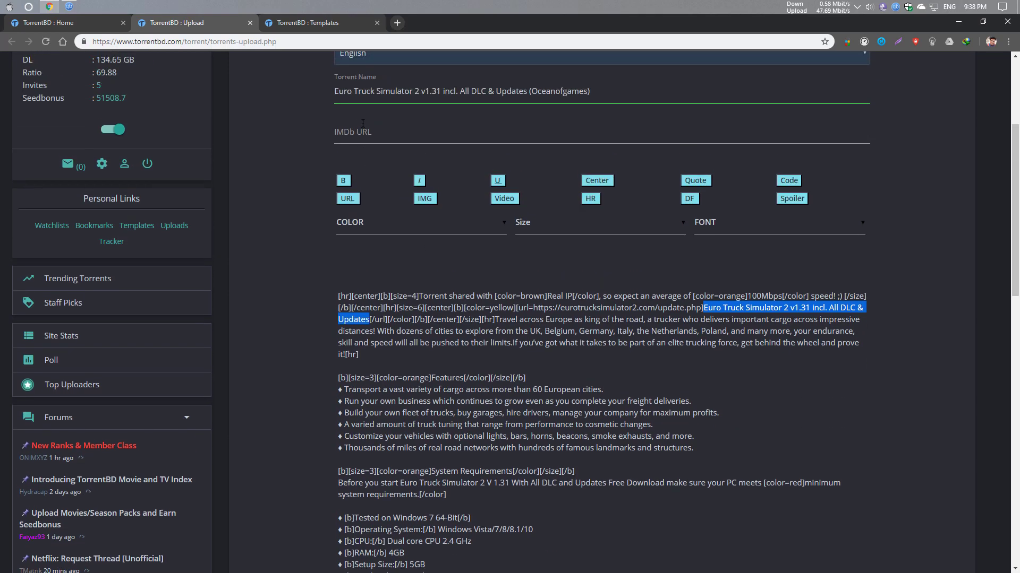
left_click(402, 141)
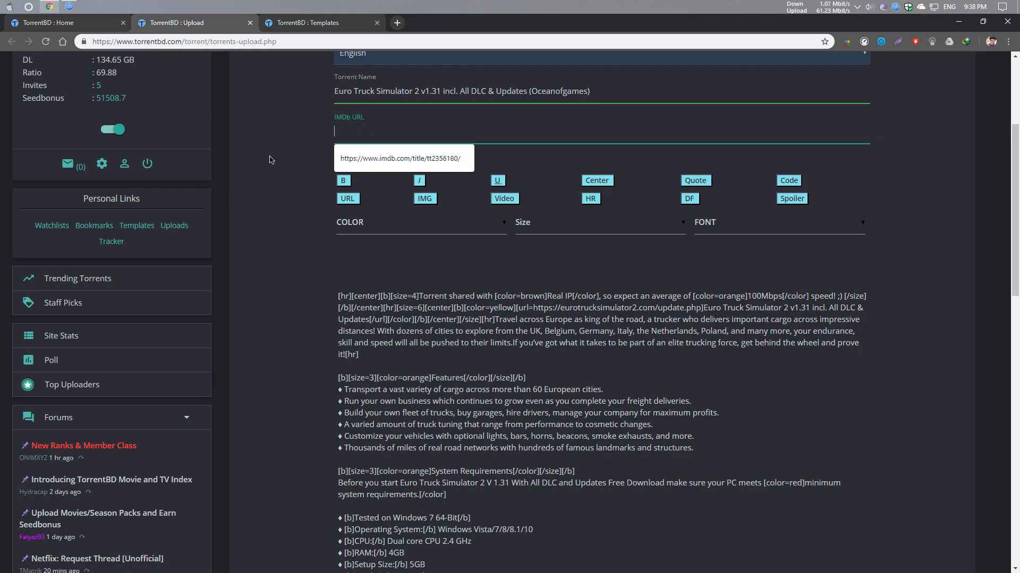
left_click(271, 160)
scroll(271, 161, "down", 1)
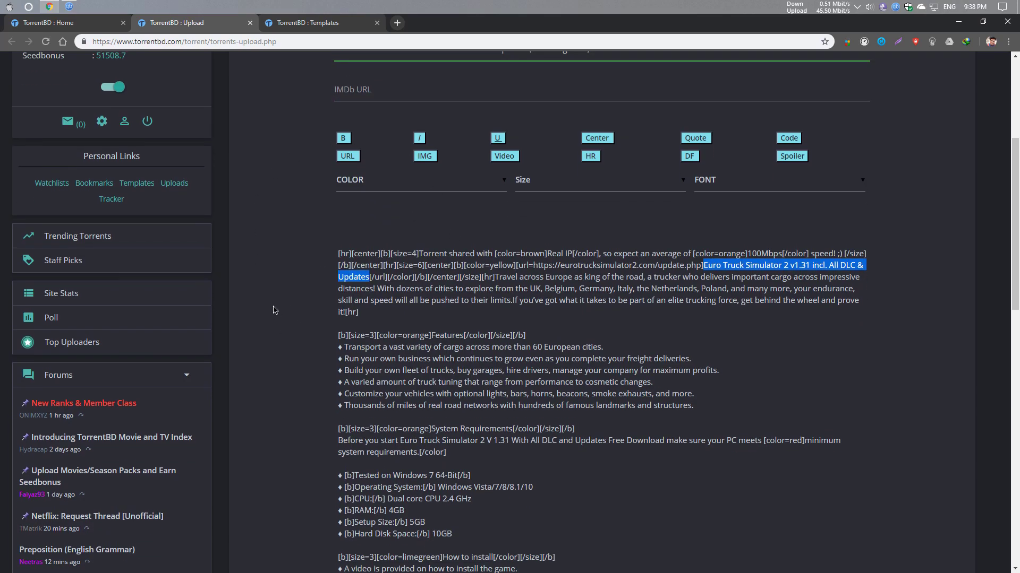
scroll(274, 311, "up", 1)
scroll(292, 312, "down", 3)
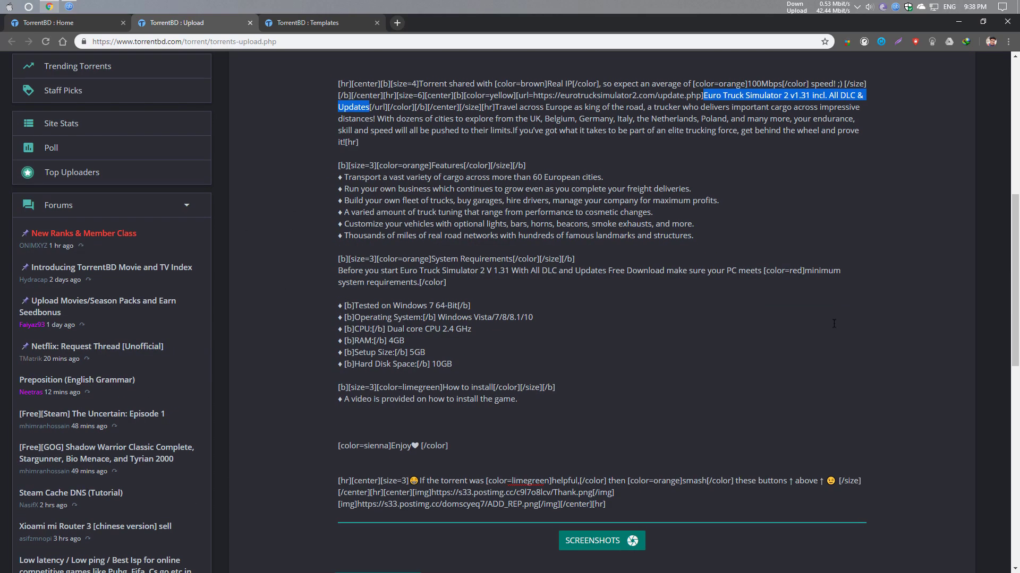
left_click(852, 306)
scroll(852, 305, "up", 3)
scroll(467, 207, "up", 3)
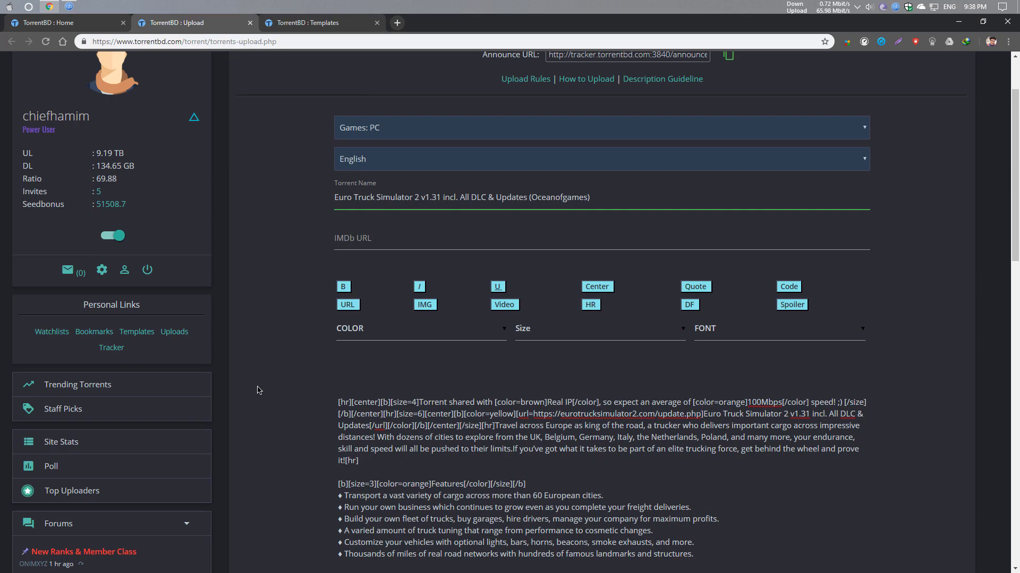
Attach Euro_Truck_Simulator_2_V_1_31.torrent from the Desktop as the torrent file
scroll(258, 390, "down", 12)
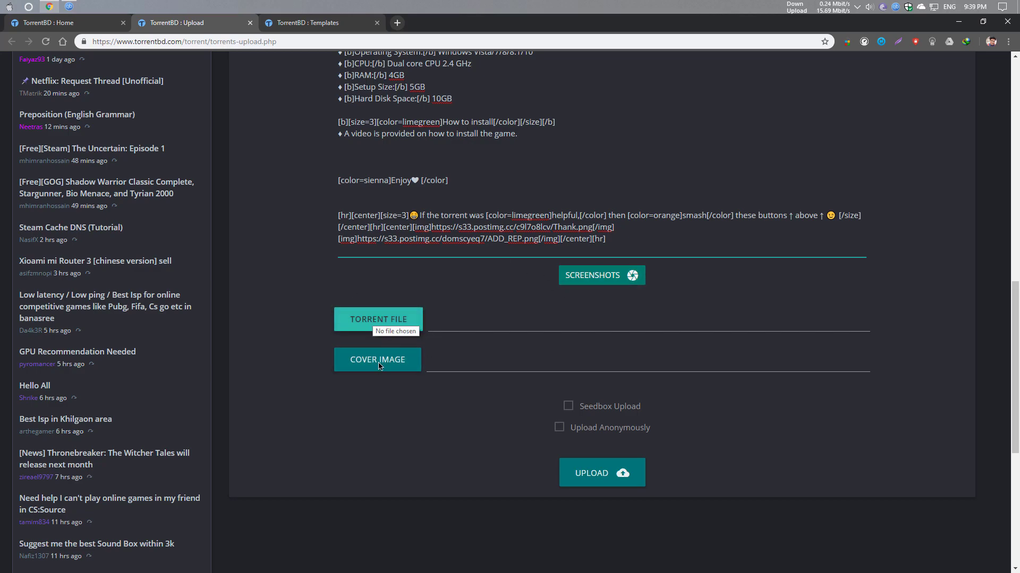
left_click(379, 320)
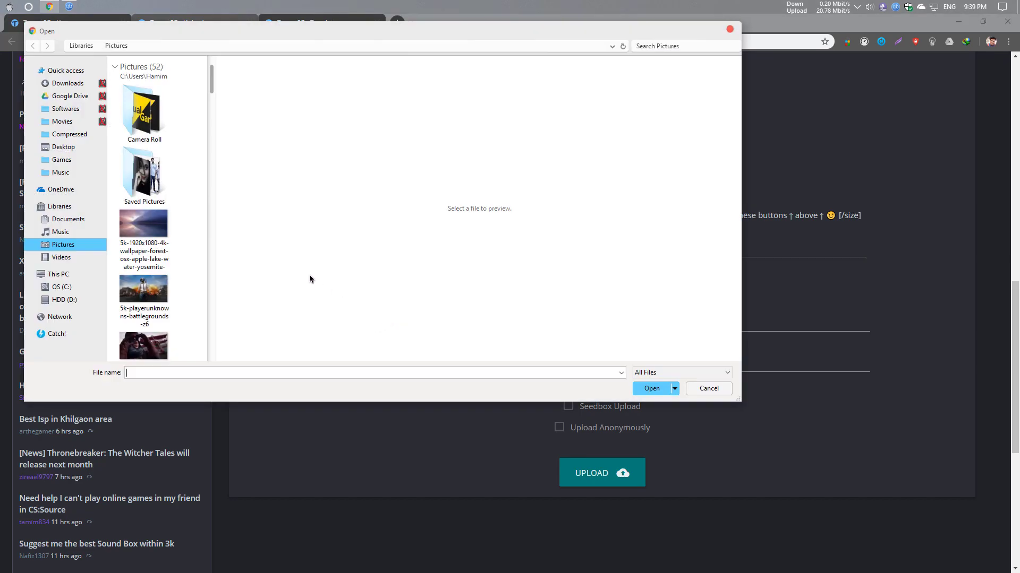
left_click(63, 146)
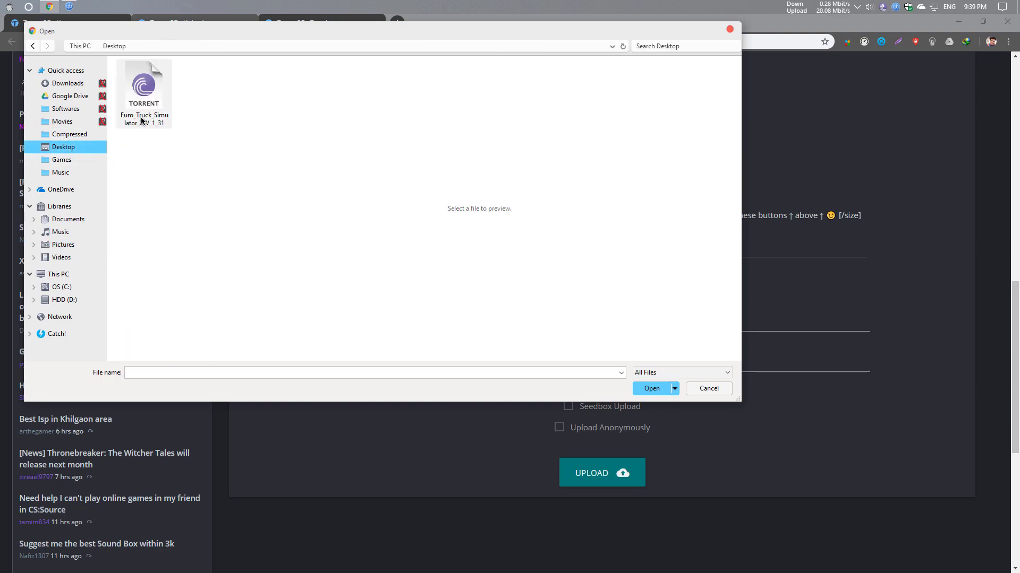
left_click_drag(158, 33, 257, 68)
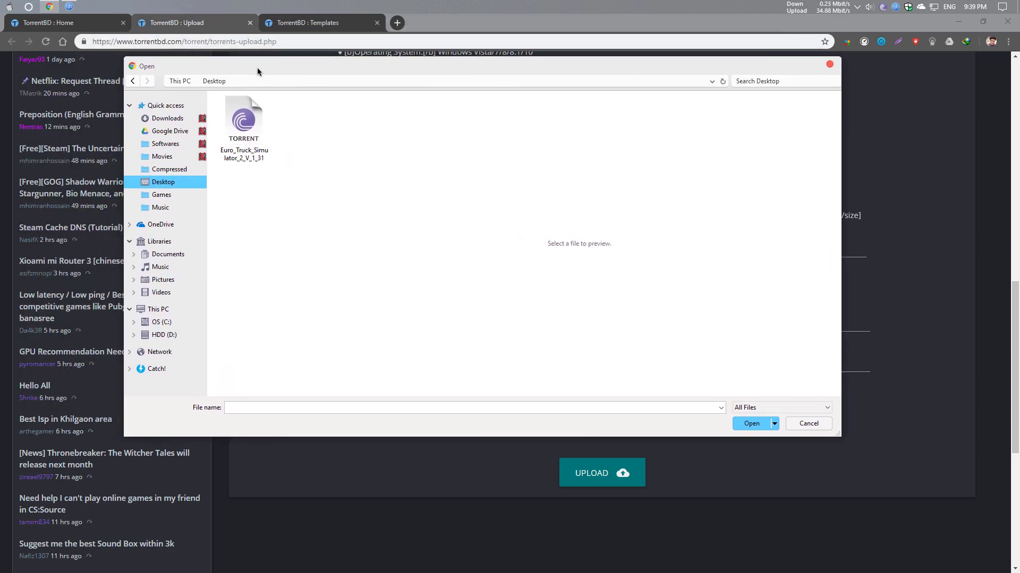
left_click(254, 126)
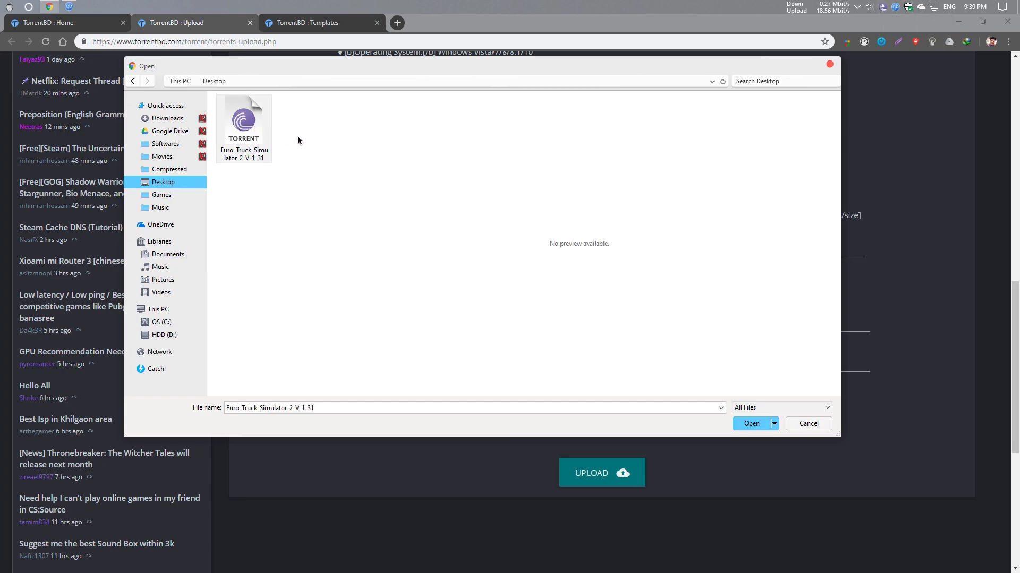
left_click(751, 423)
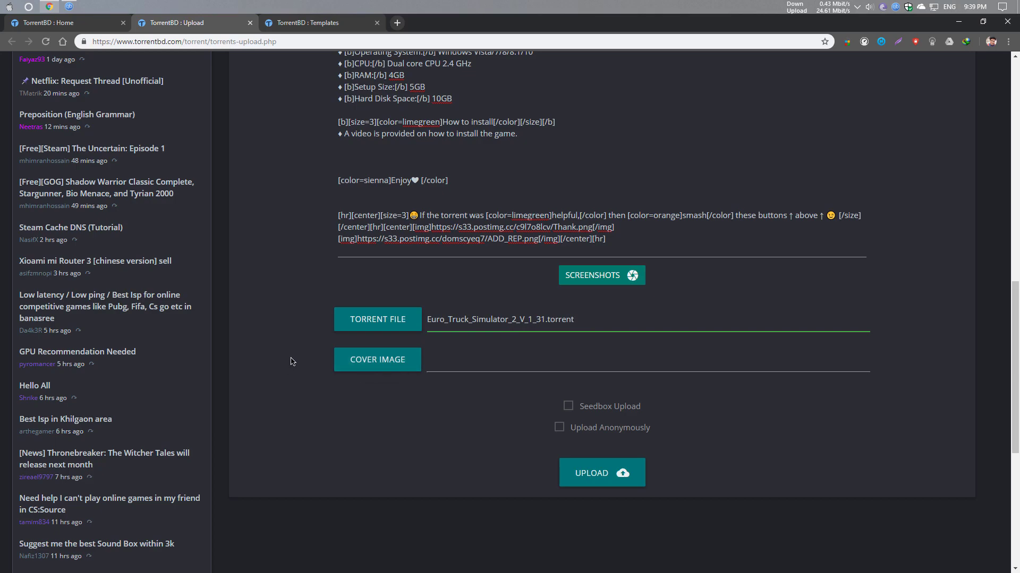
scroll(291, 362, "down", 2)
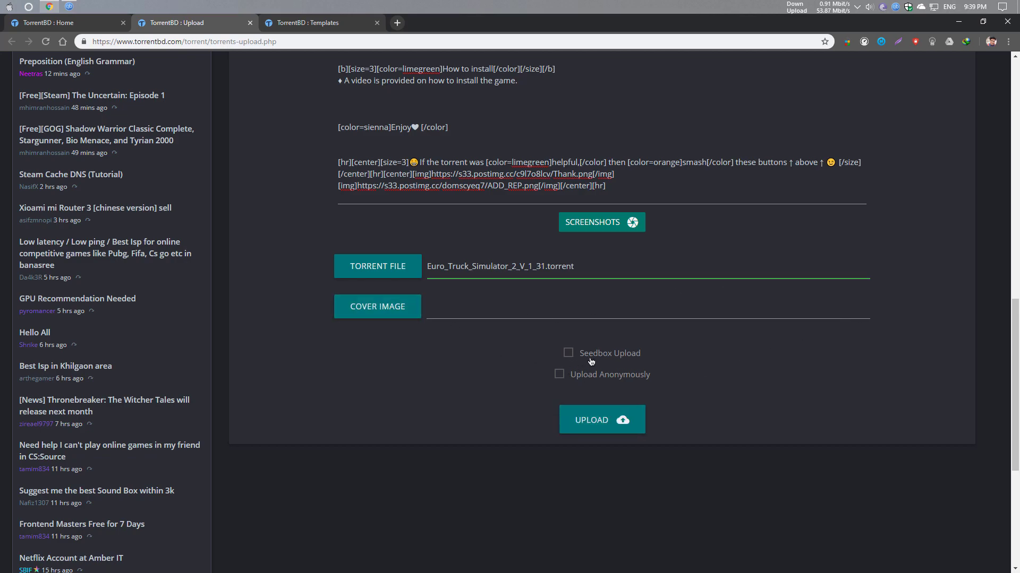
Review the form, keep Upload Anonymously unchecked, and submit the Euro Truck Simulator 2 upload
scroll(518, 300, "up", 5)
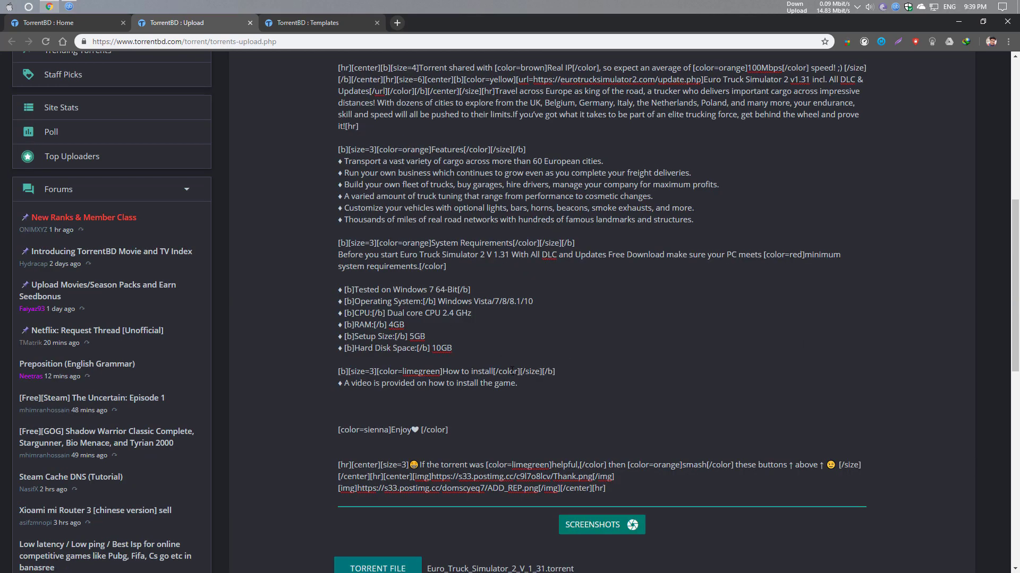
scroll(513, 371, "down", 7)
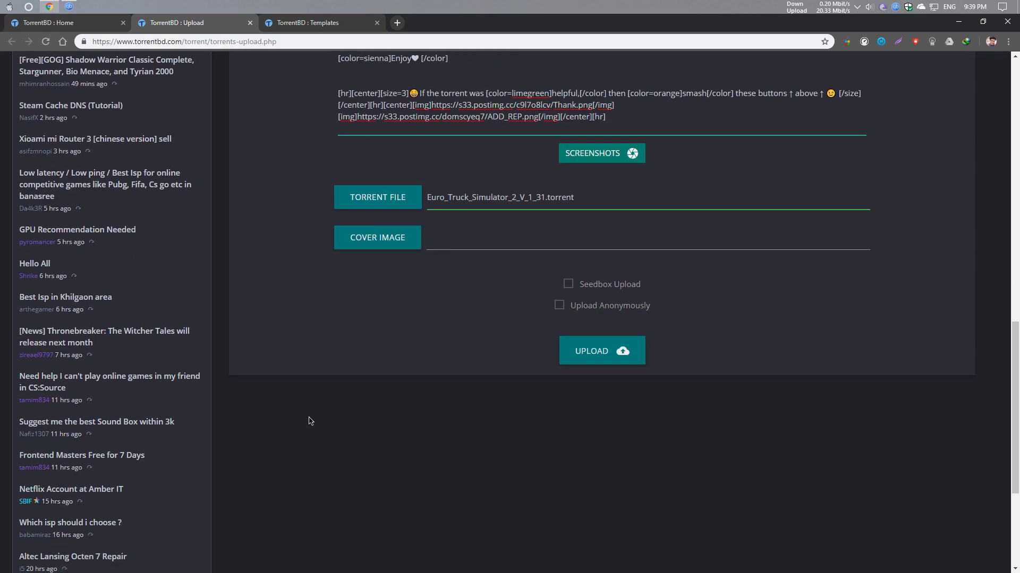
scroll(309, 421, "up", 20)
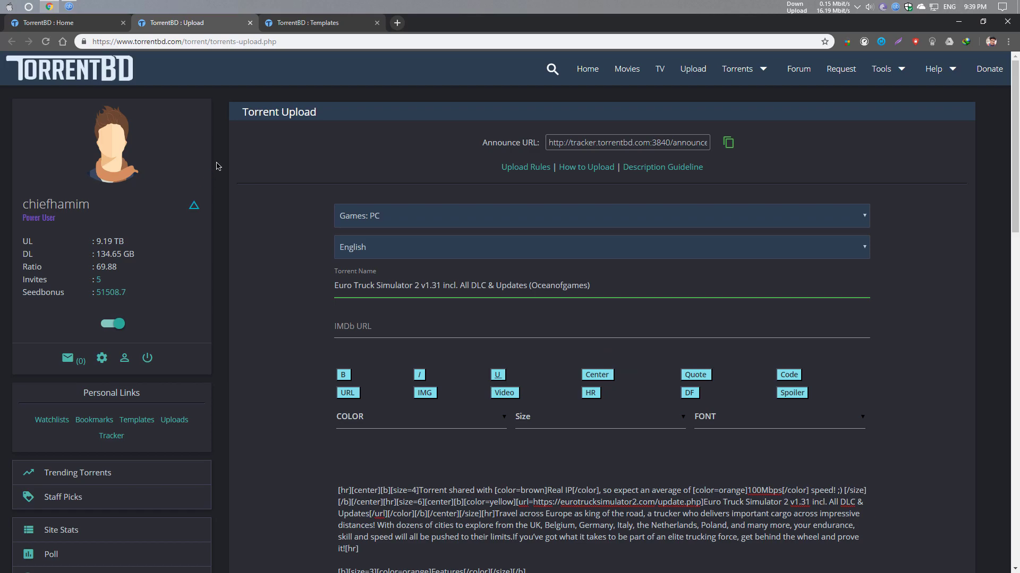
scroll(234, 266, "down", 20)
scroll(512, 408, "up", 4)
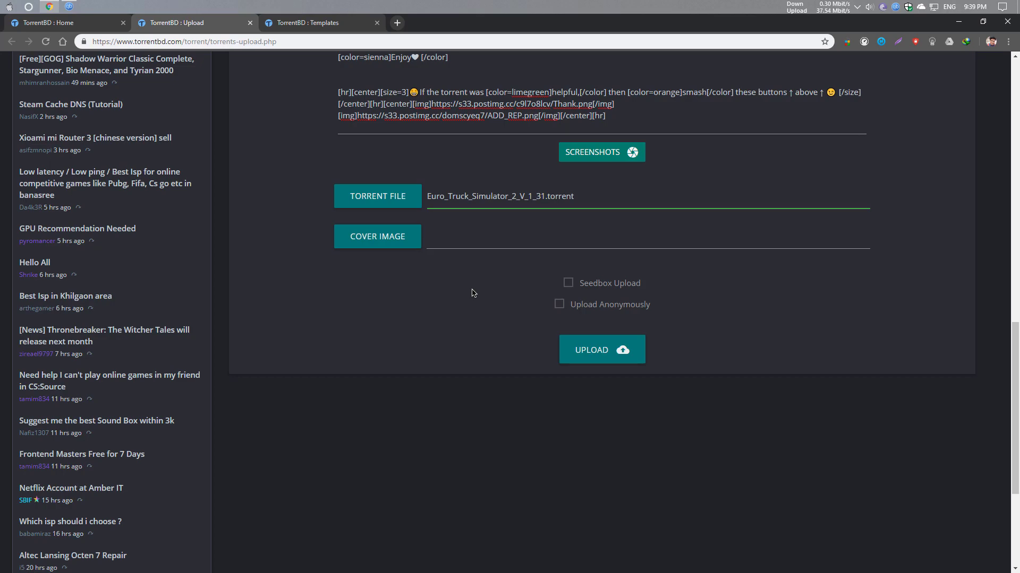
left_click(558, 309)
left_click(560, 308)
key("Home")
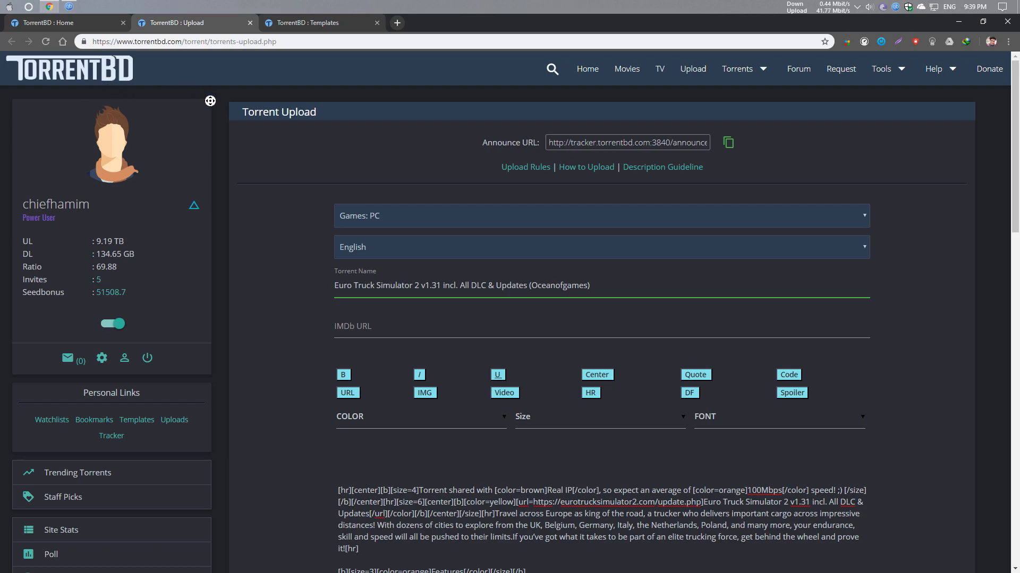
key("End")
scroll(596, 480, "up", 4)
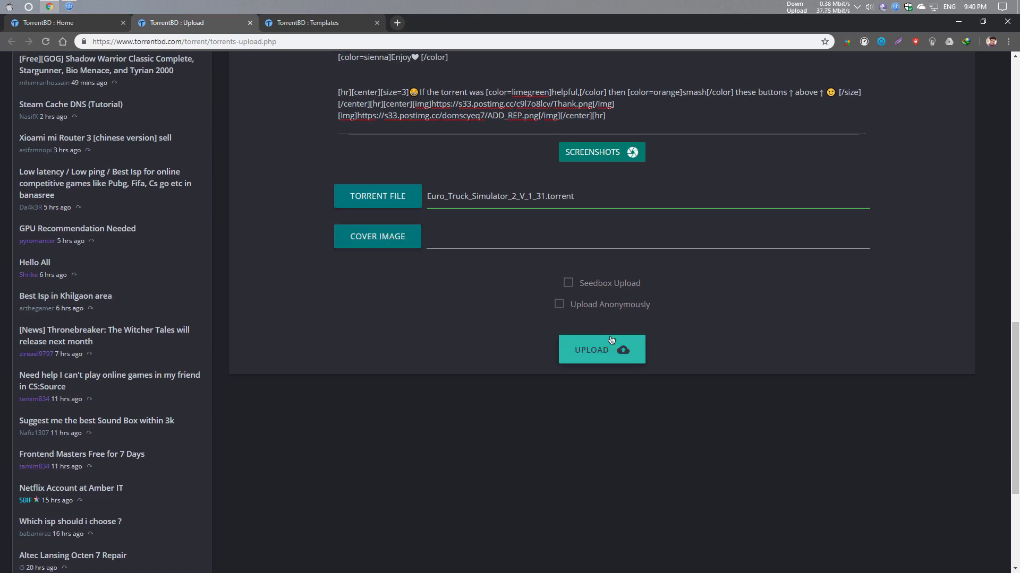
left_click(593, 361)
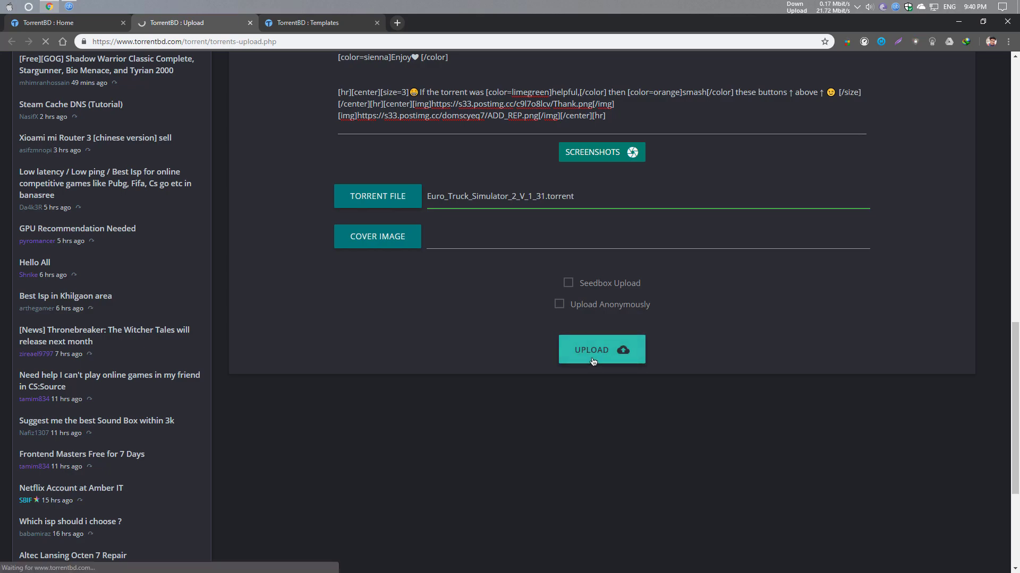
scroll(723, 386, "up", 14)
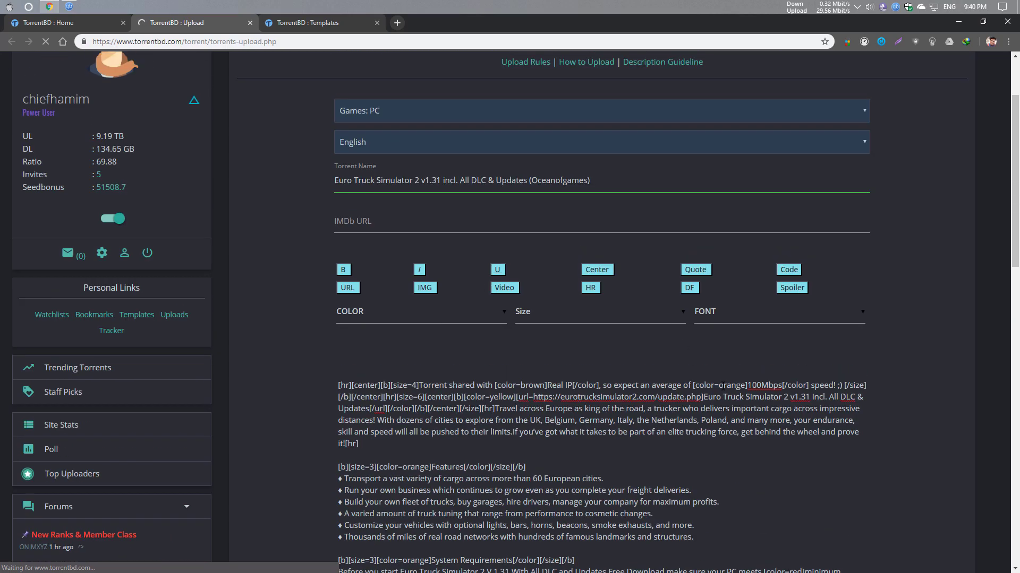
Close the Templates tab and save the passkey .torrent from Download Now to the Desktop
scroll(723, 386, "up", 2)
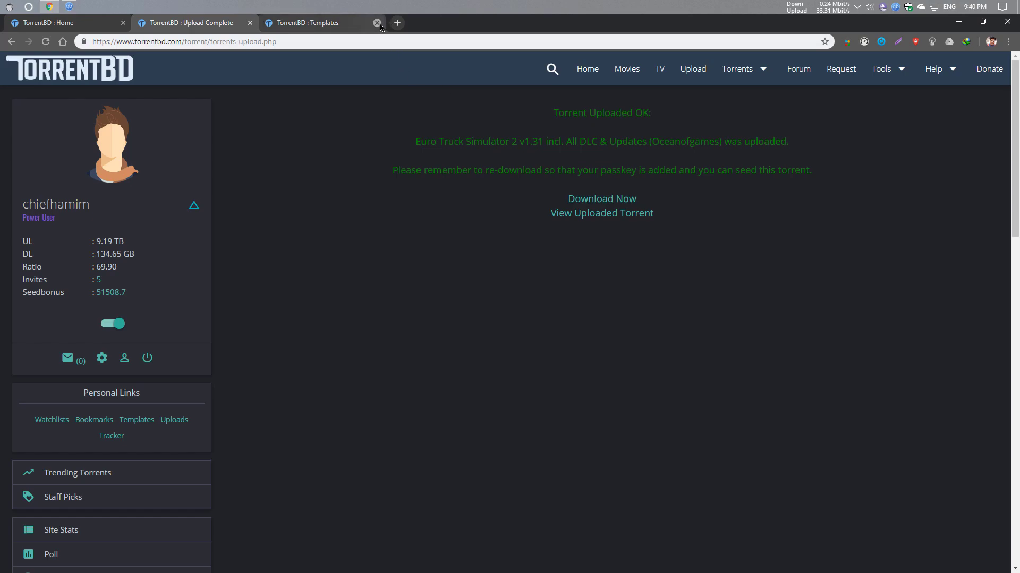
left_click(377, 23)
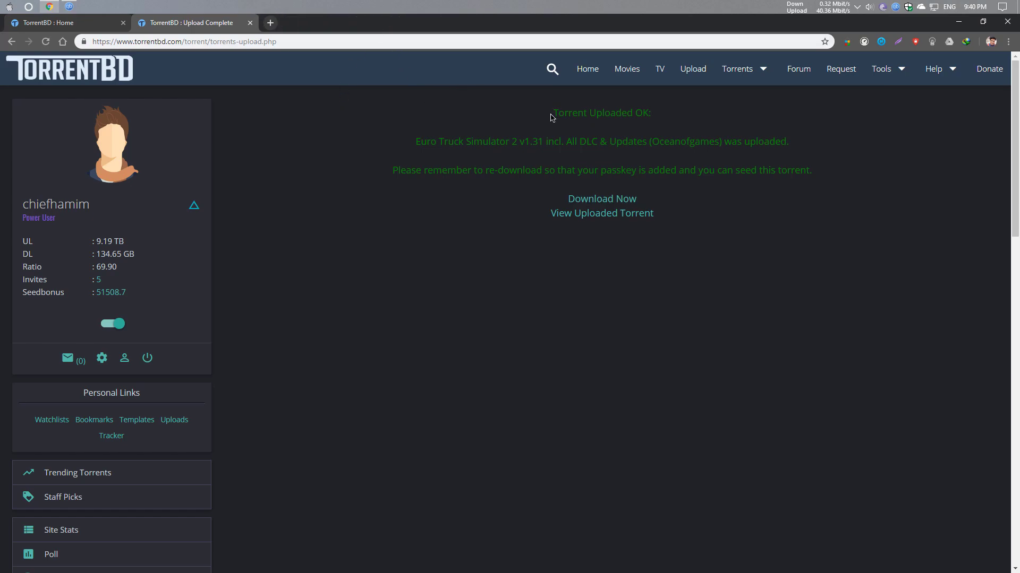
left_click_drag(551, 117, 660, 125)
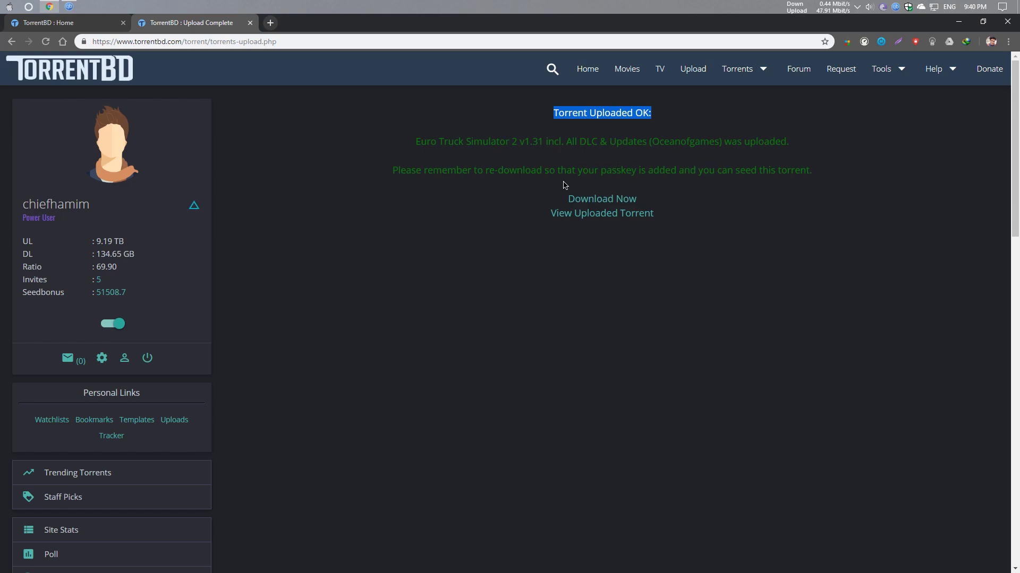
left_click(434, 207)
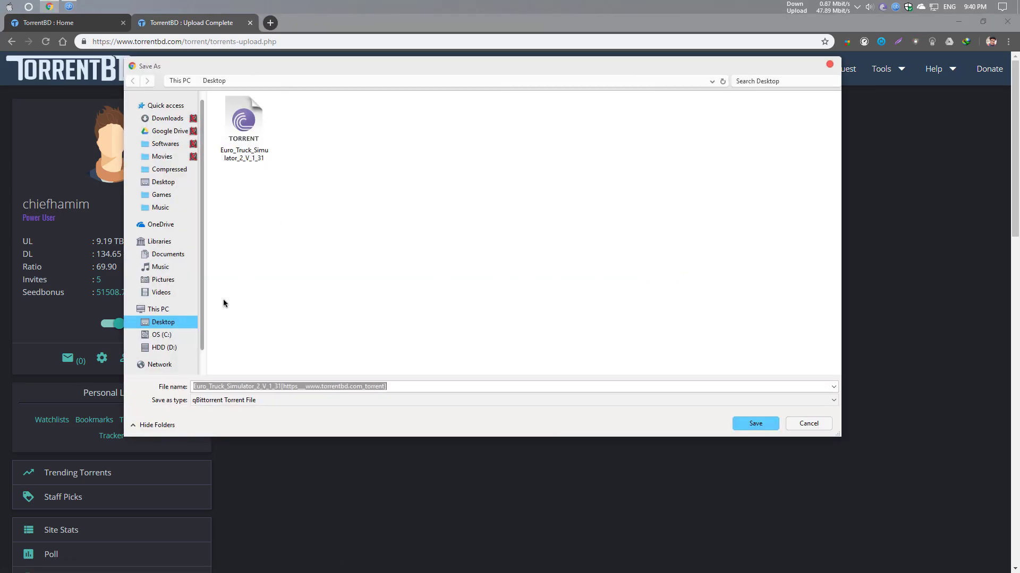
left_click(164, 182)
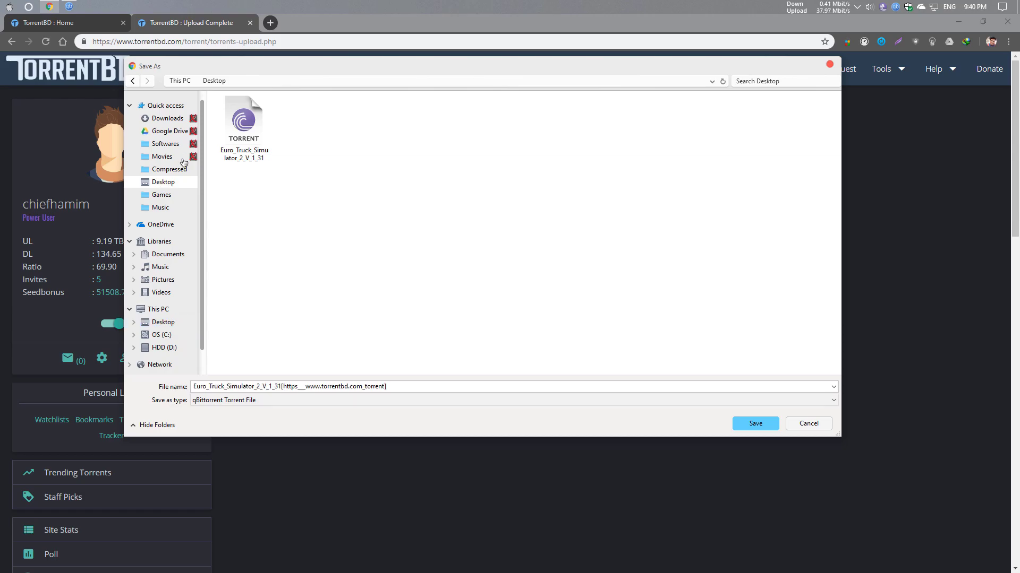
left_click(755, 425)
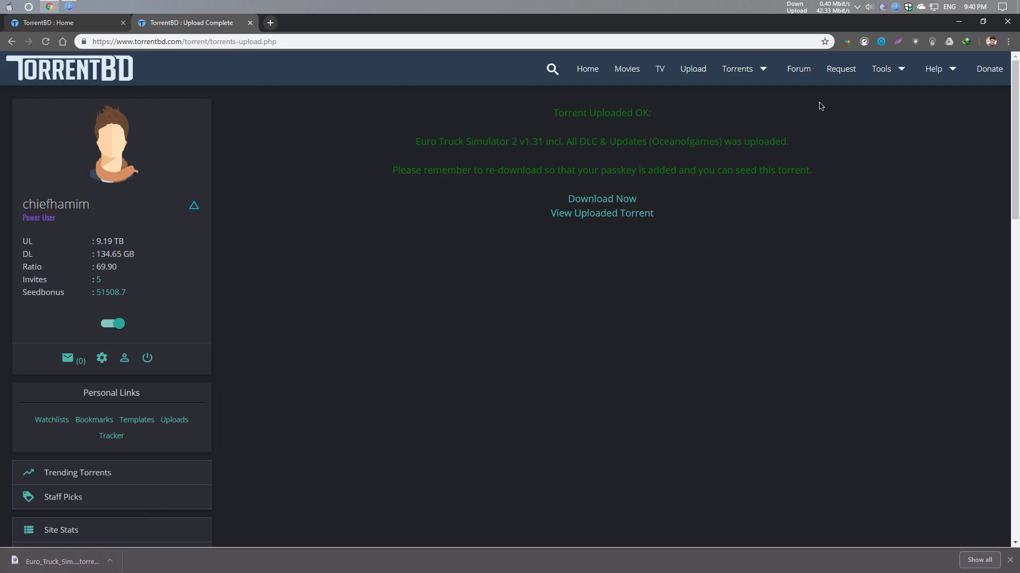
left_click(958, 21)
Dismiss the Torrent created notice, close Torrent Creator, and filter the list to Seeding
left_click(639, 319)
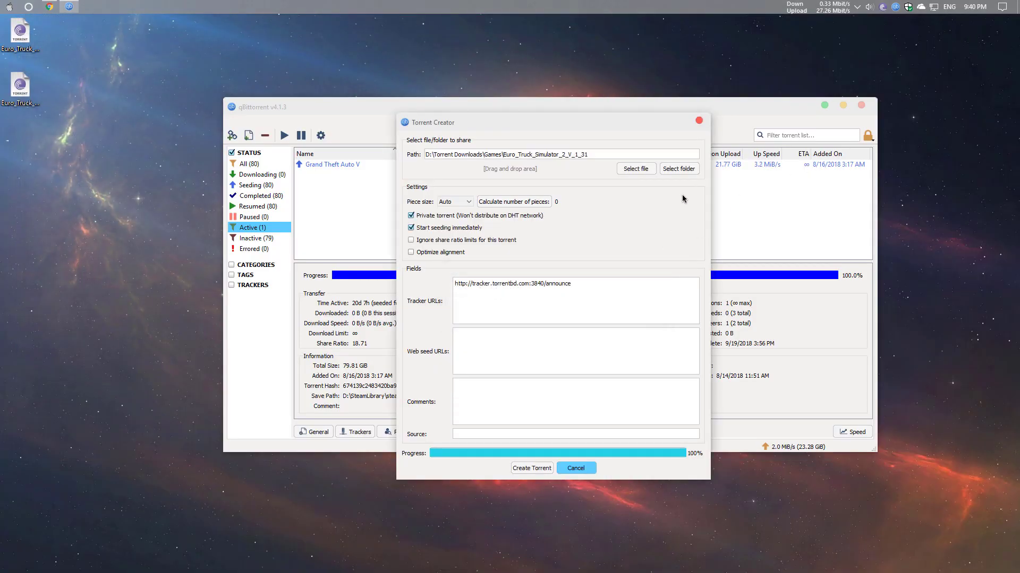
left_click(699, 120)
left_click_drag(346, 108, 343, 90)
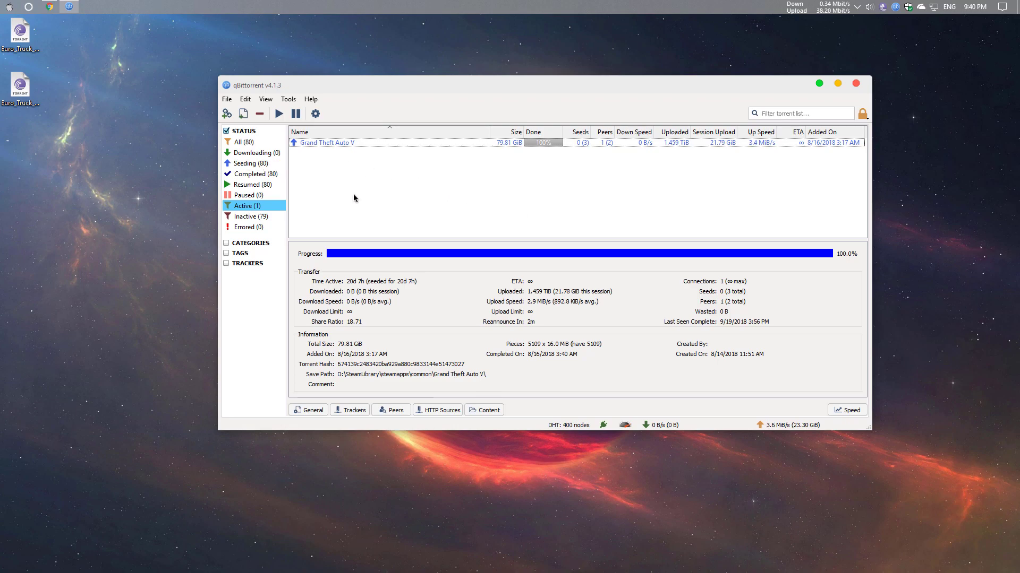
left_click(260, 162)
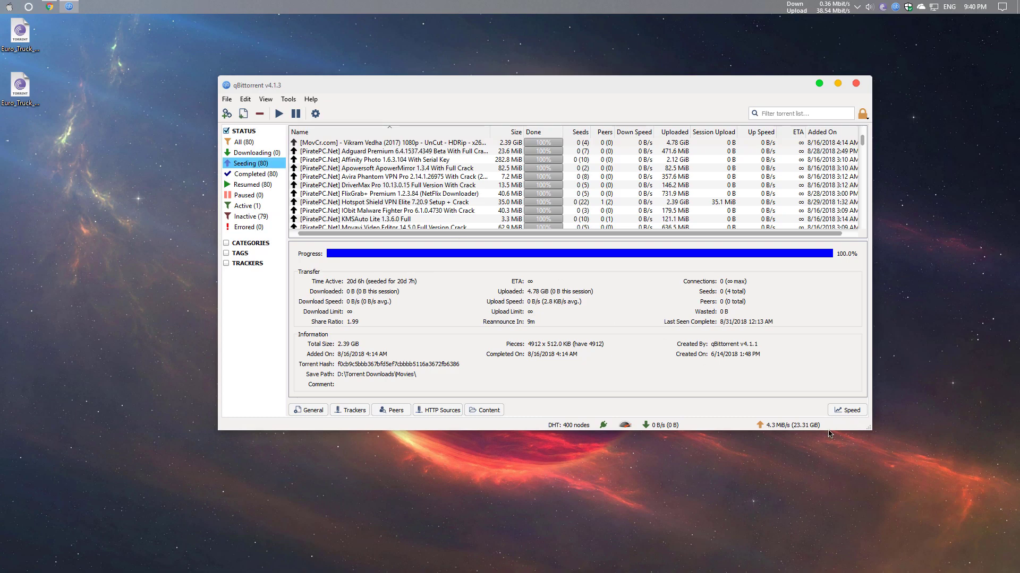
Sort by Added On, newest first, and view Euro_Truck_Simulator_2_V_1_31's tracker status
left_click_drag(870, 430, 900, 486)
scroll(413, 168, "down", 4)
scroll(413, 168, "down", 5)
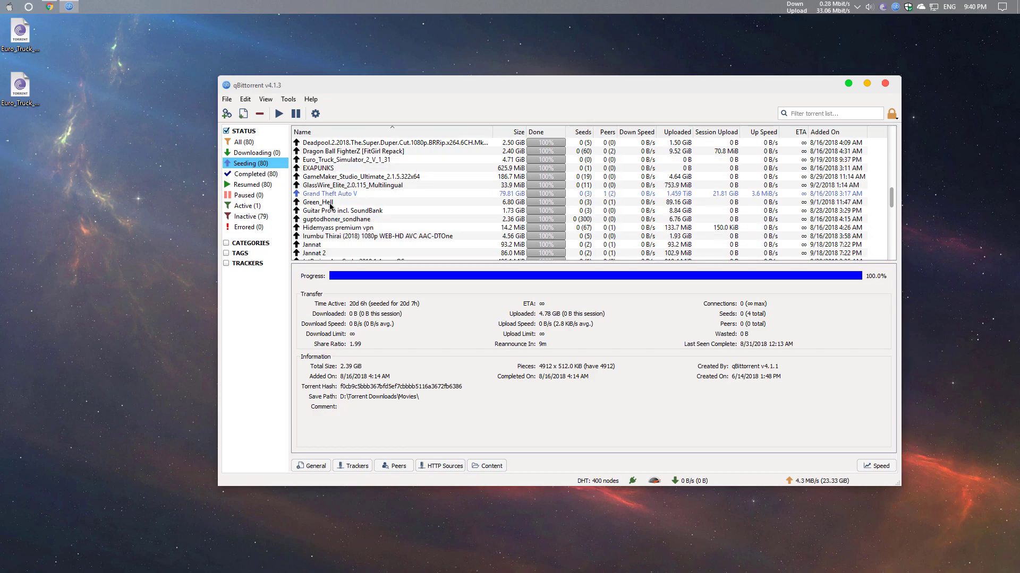
scroll(330, 207, "down", 6)
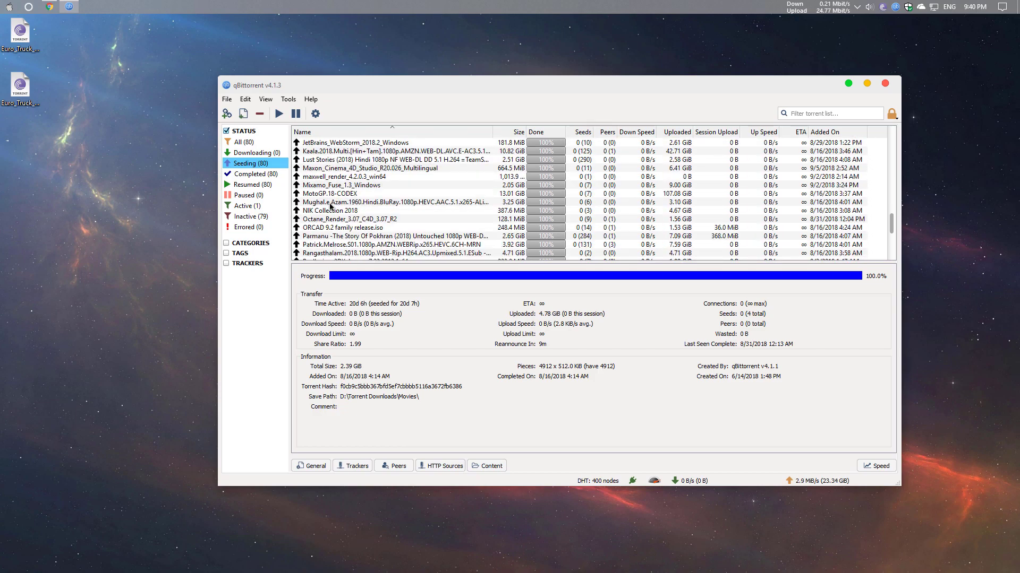
scroll(330, 207, "down", 4)
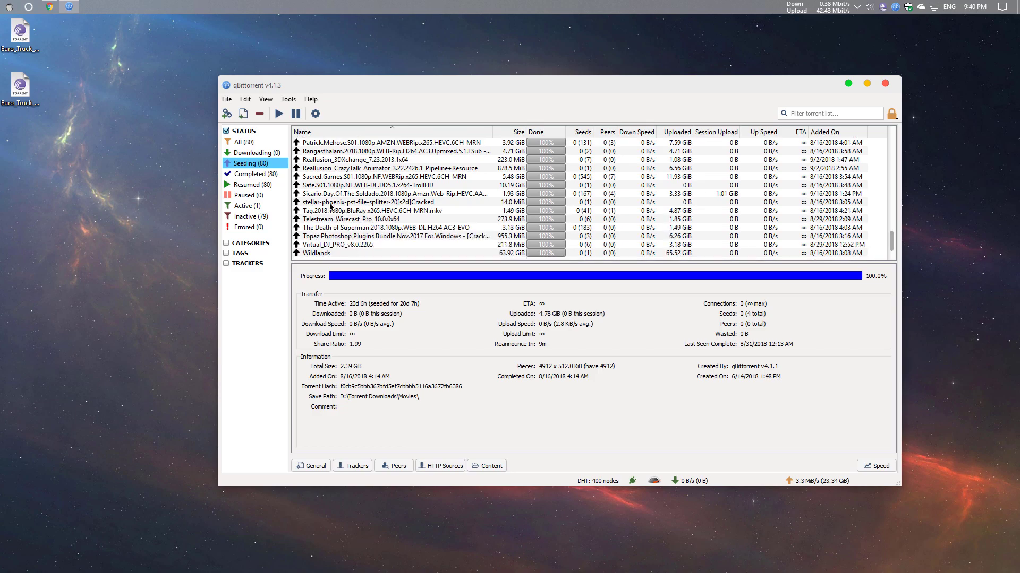
scroll(336, 253, "up", 20)
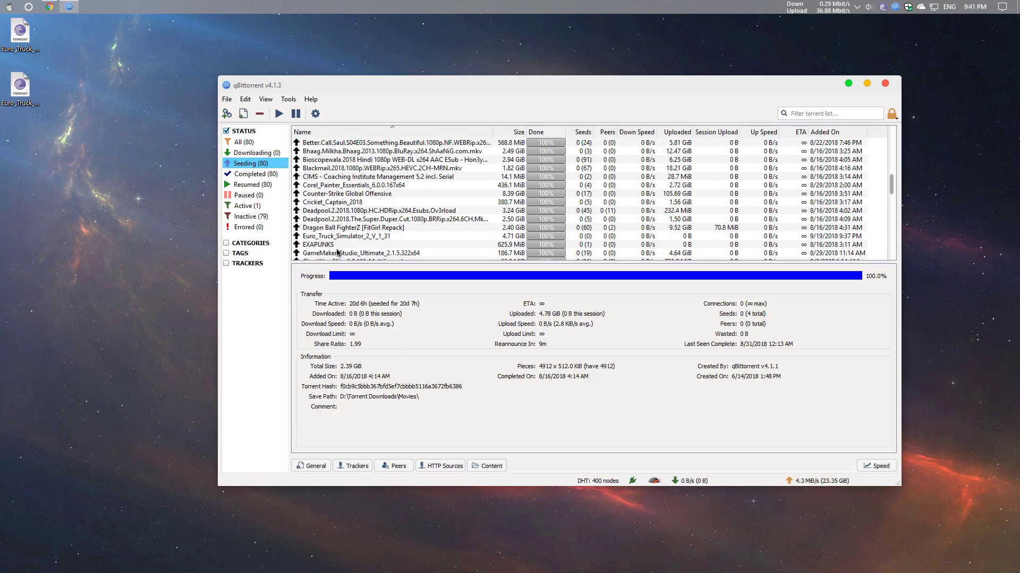
left_click(395, 132)
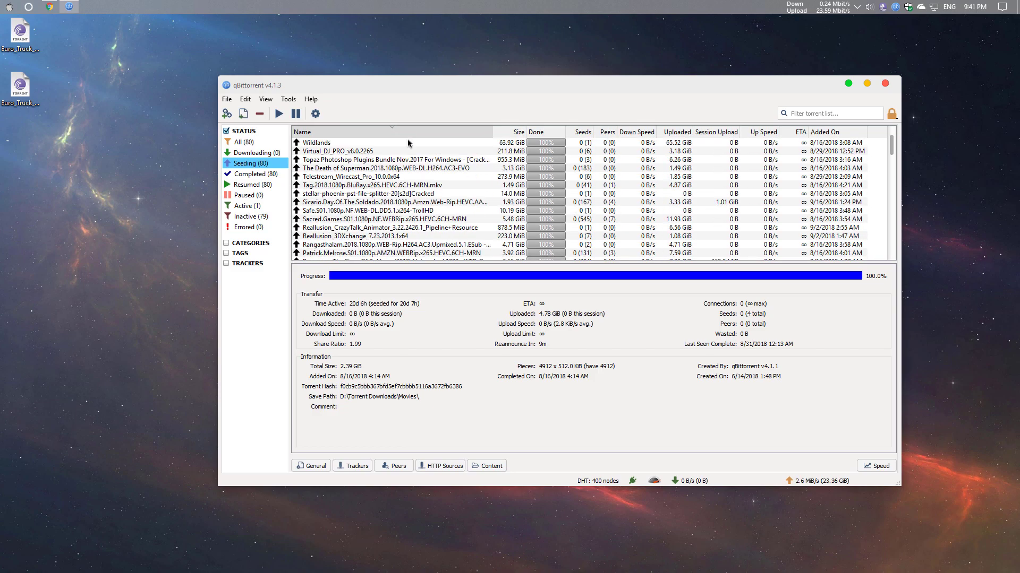
left_click(835, 133)
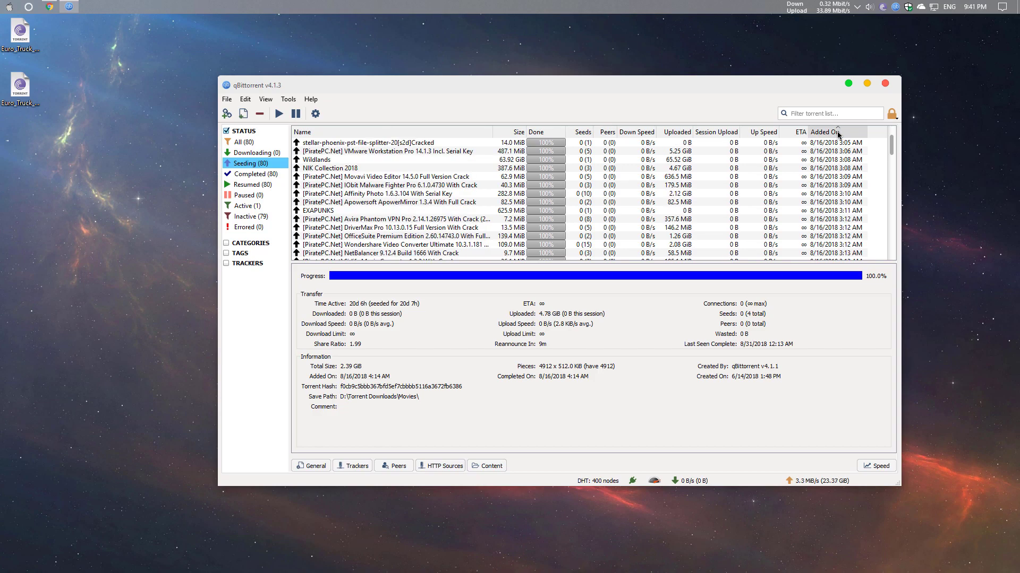
left_click(836, 133)
left_click(447, 142)
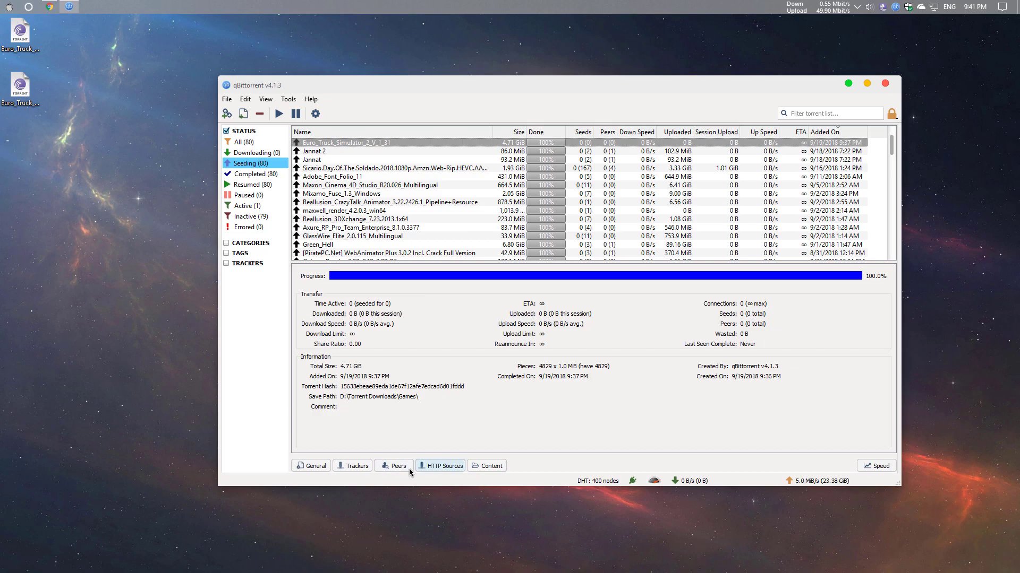
left_click(352, 465)
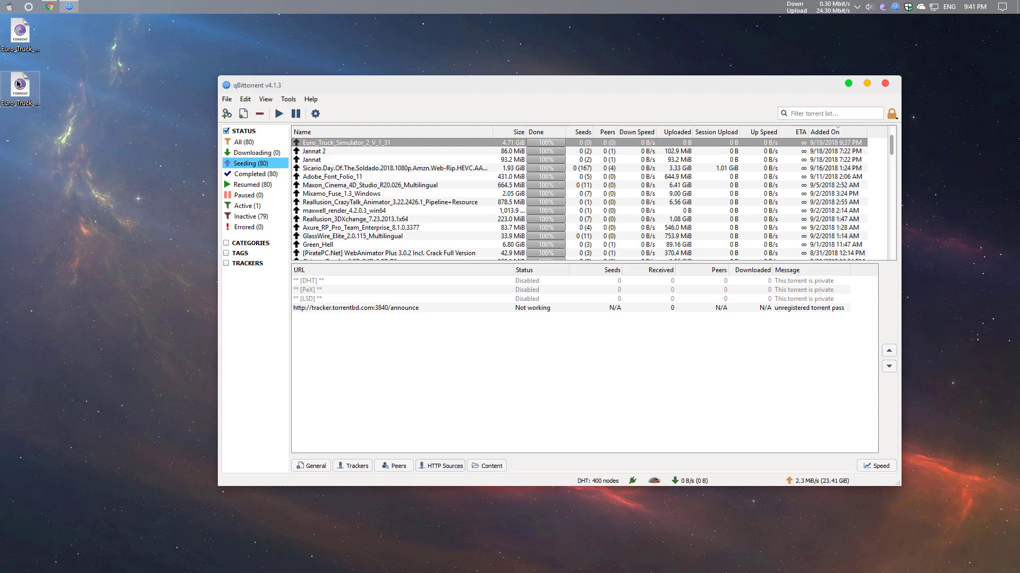
left_click(49, 6)
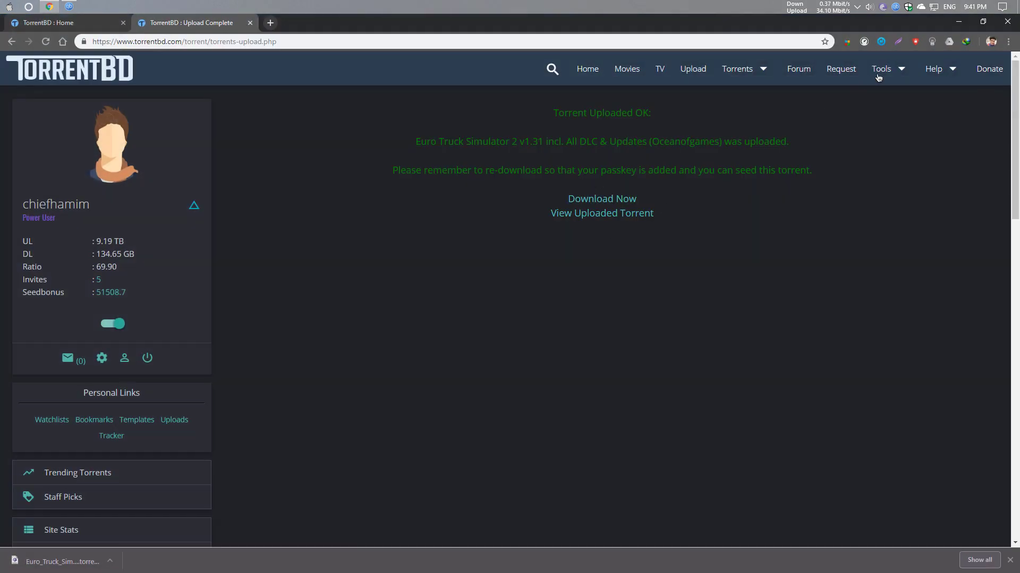
left_click(959, 21)
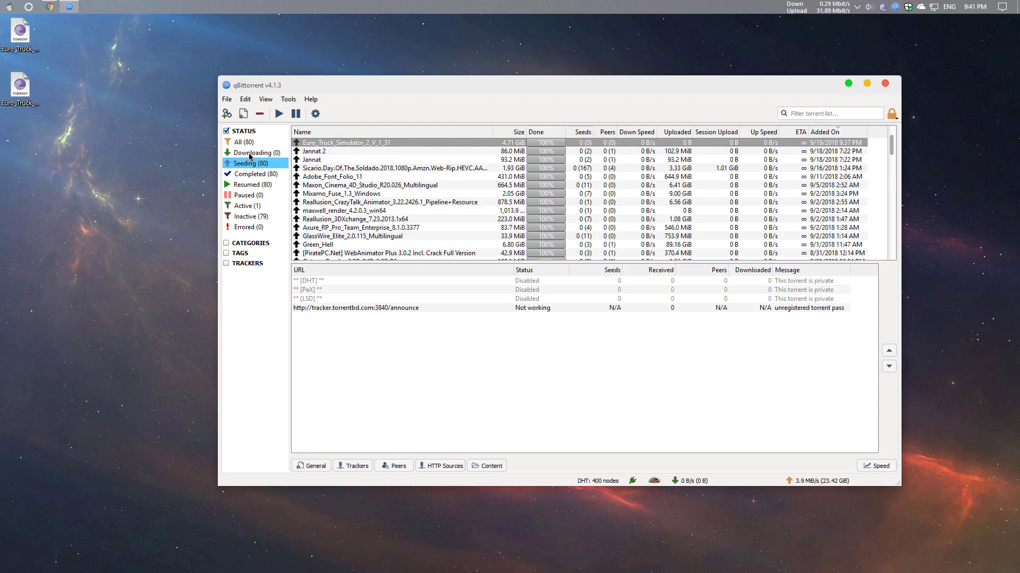
left_click_drag(16, 89, 531, 331)
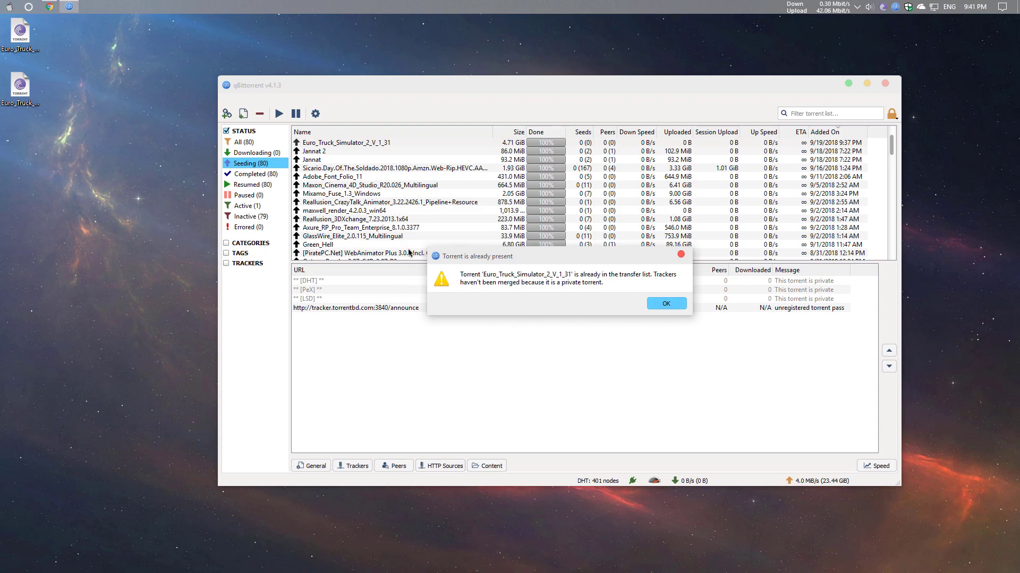
left_click(661, 303)
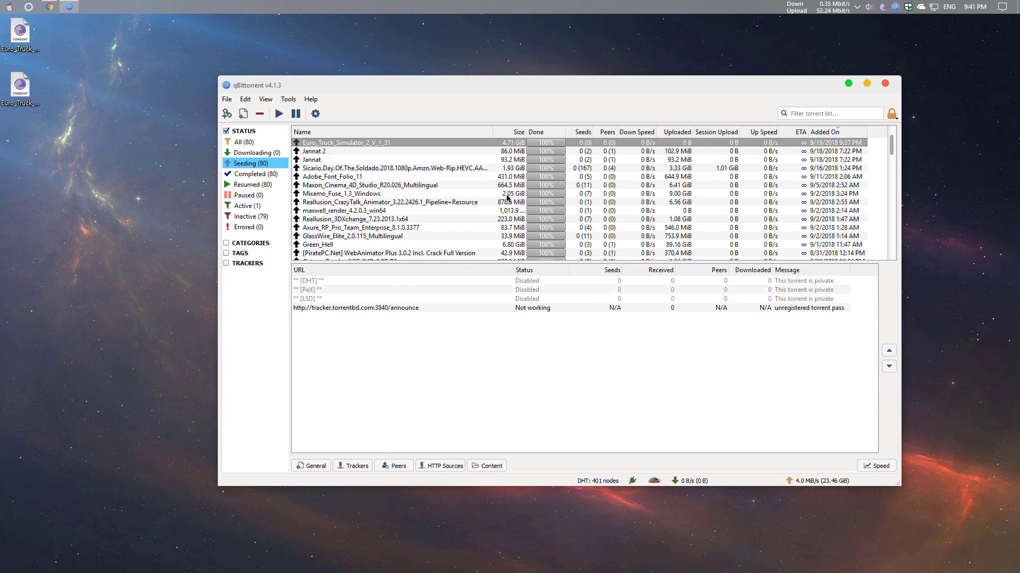
Delete the old Euro_Truck_Simulator_2_V_1_31 entry, keeping its files, then drag in the passkey torrent
right_click(338, 144)
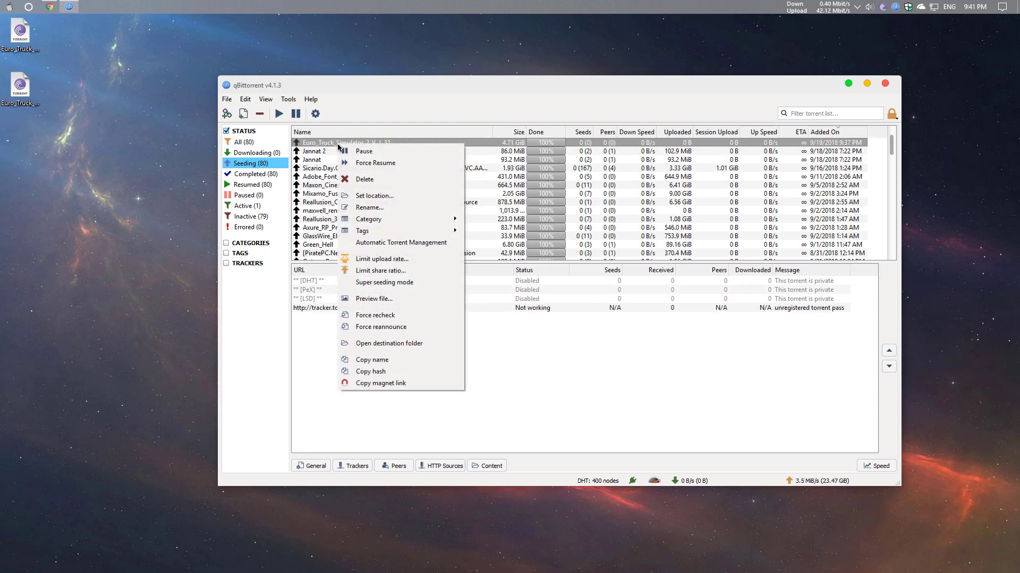
left_click(387, 179)
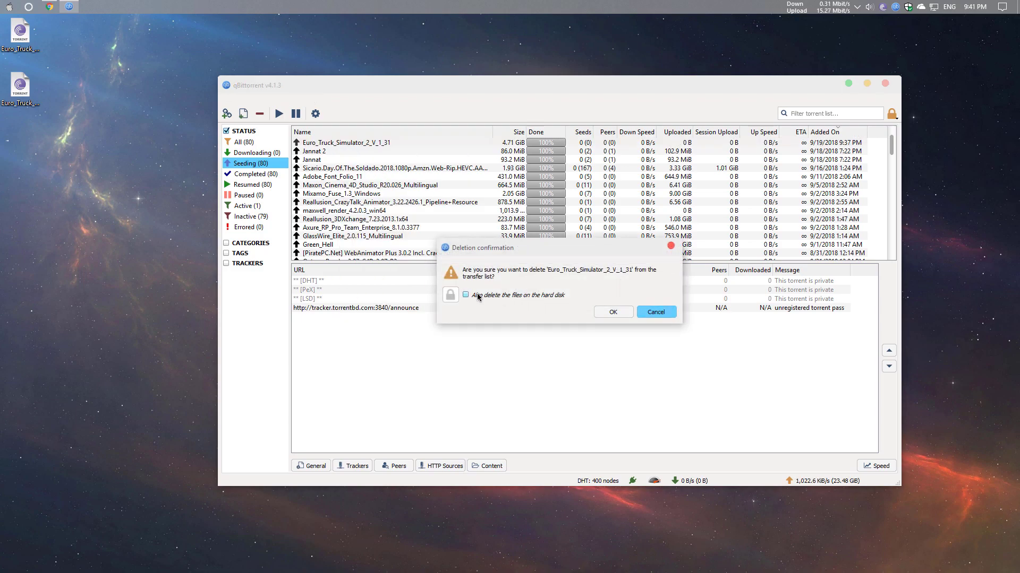
left_click(604, 316)
left_click_drag(20, 86, 353, 160)
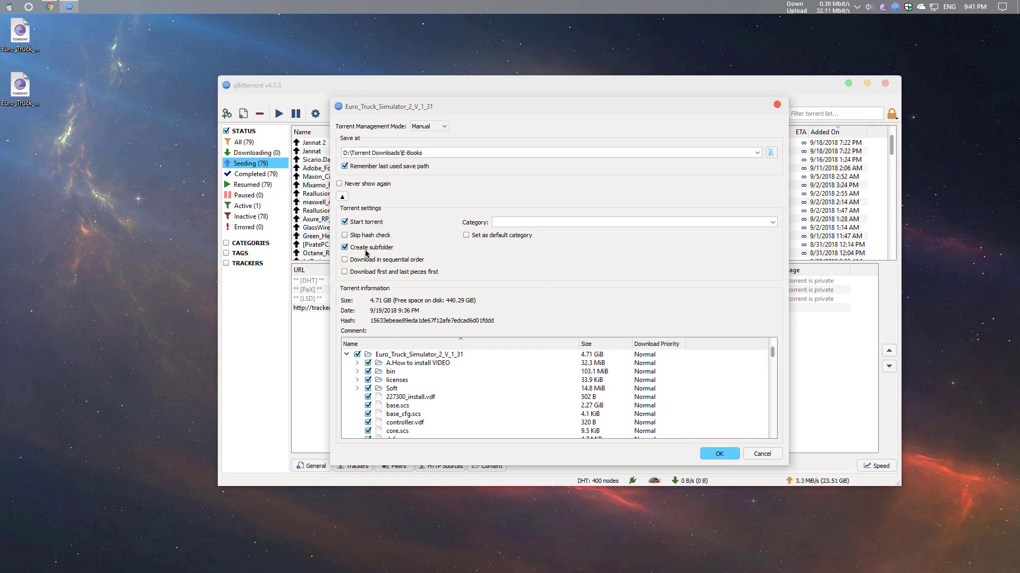
Set the save folder to Games\Euro_Truck_Simulator_2_V_1_31 and add the passkey torrent
left_click(771, 152)
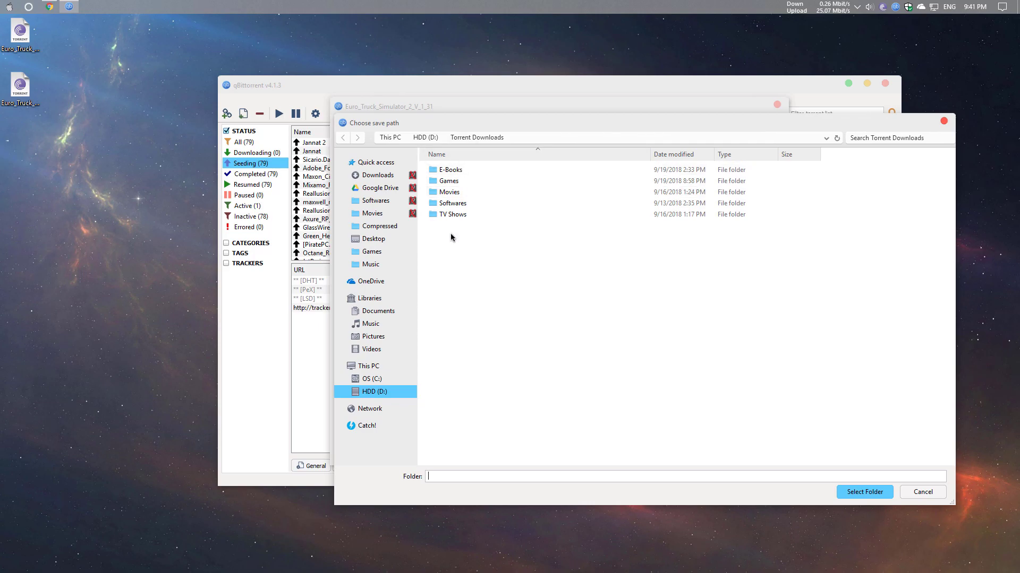
double_click(458, 182)
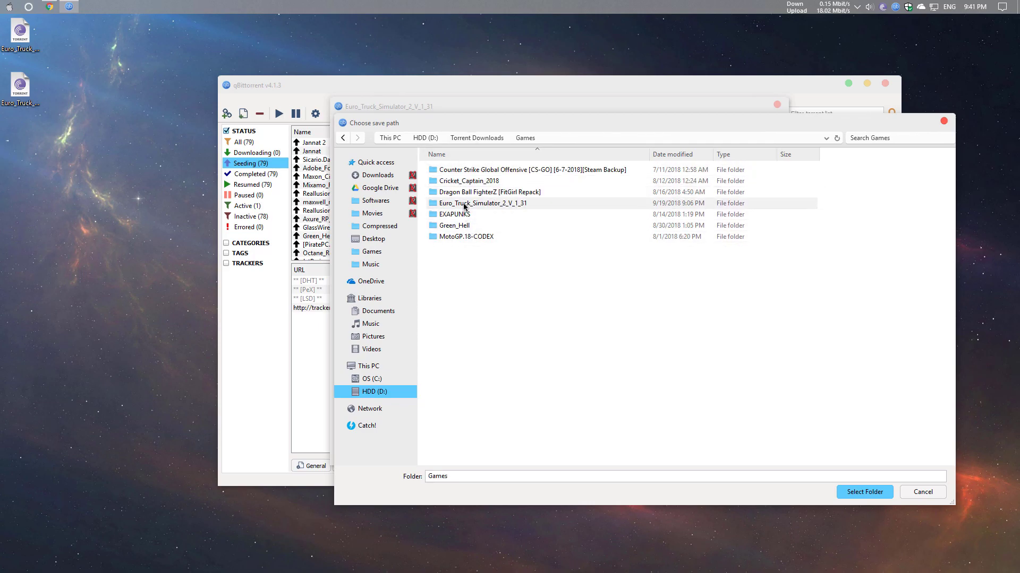
left_click(465, 204)
left_click(885, 494)
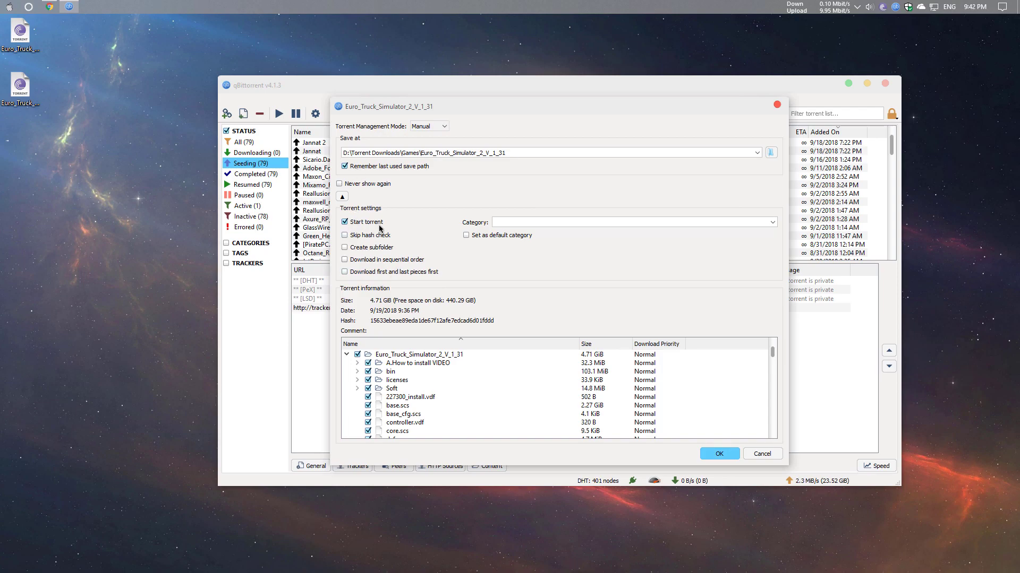
left_click(719, 454)
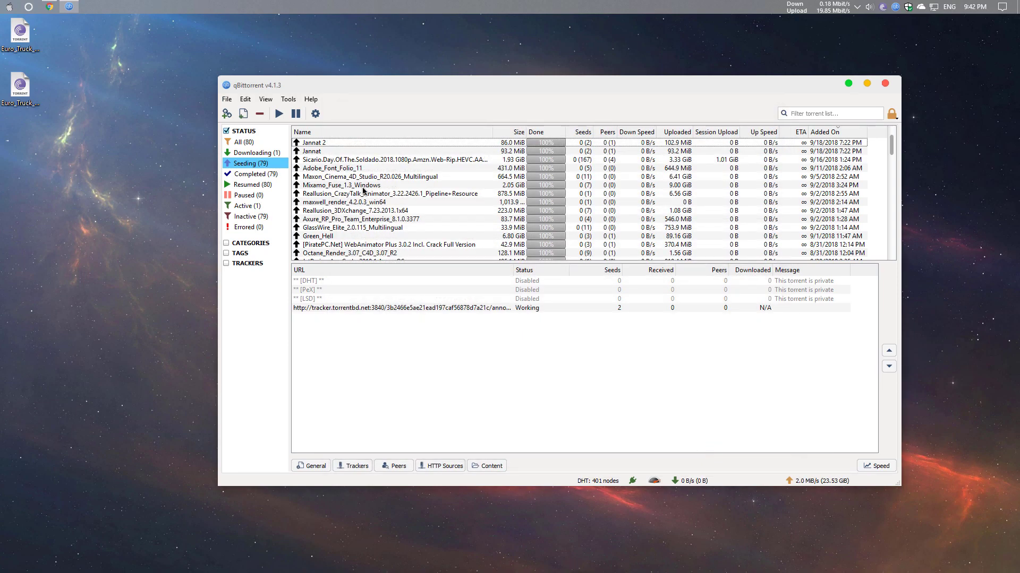
Filter the list to Downloading to watch the re-added torrent recheck its data
left_click(256, 153)
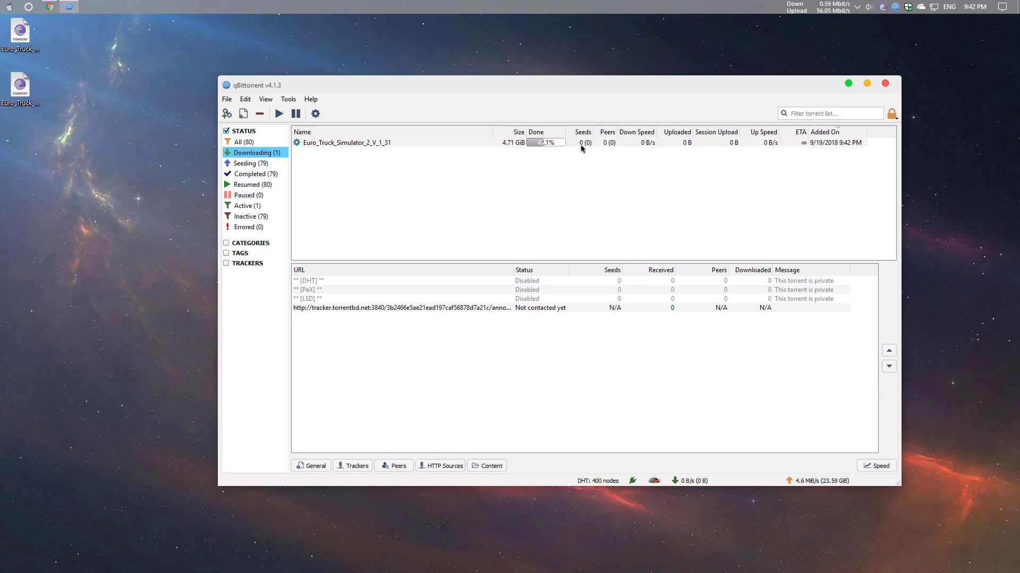
Bring Chrome forward and open the uploaded torrent's details page via View Uploaded Torrent
mouse_move(49, 5)
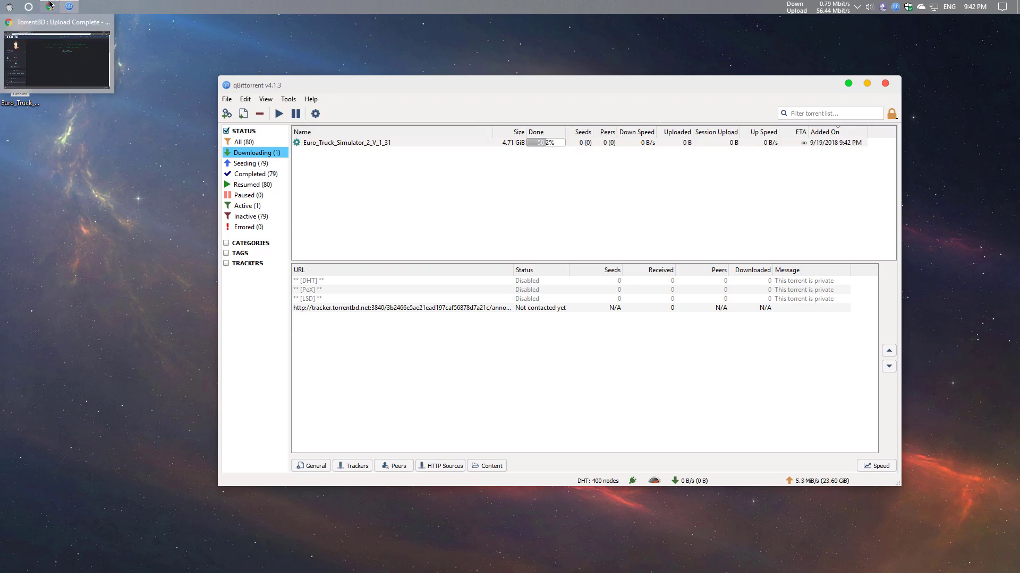
left_click(64, 56)
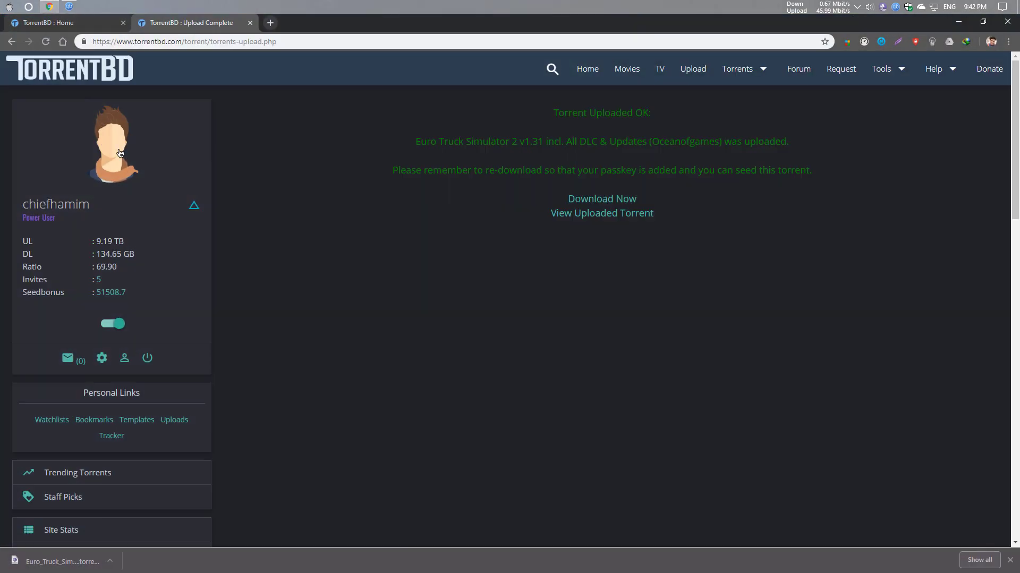
left_click(566, 217)
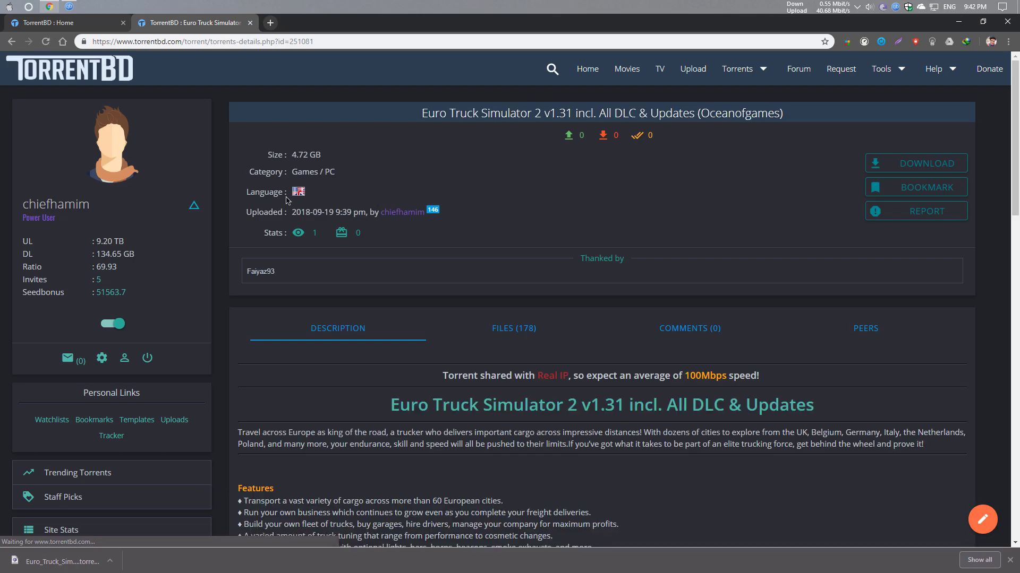
Read through the torrent's description, dismissing the finished downloads bar
scroll(424, 223, "down", 2)
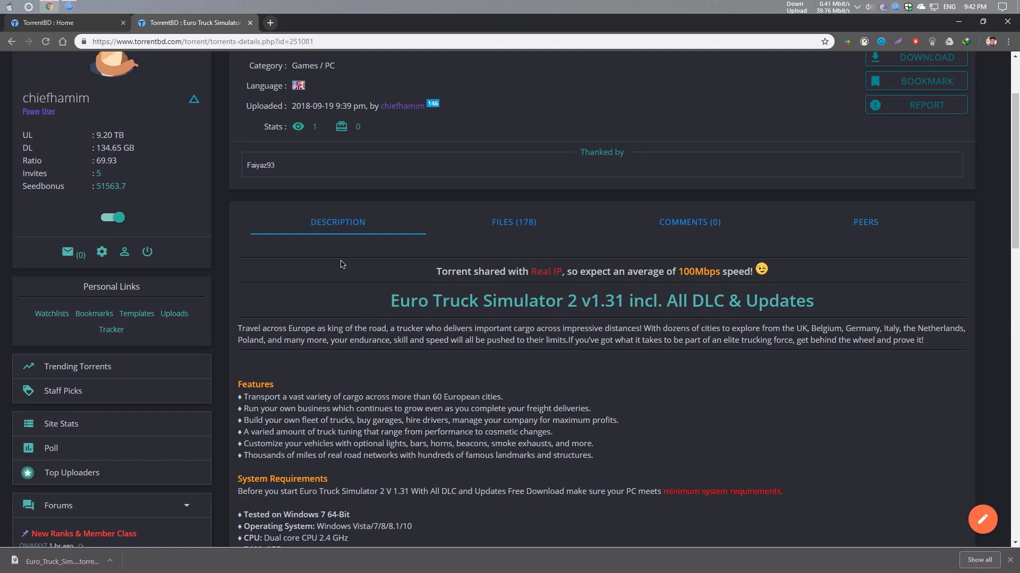
scroll(325, 305, "up", 3)
scroll(449, 264, "down", 4)
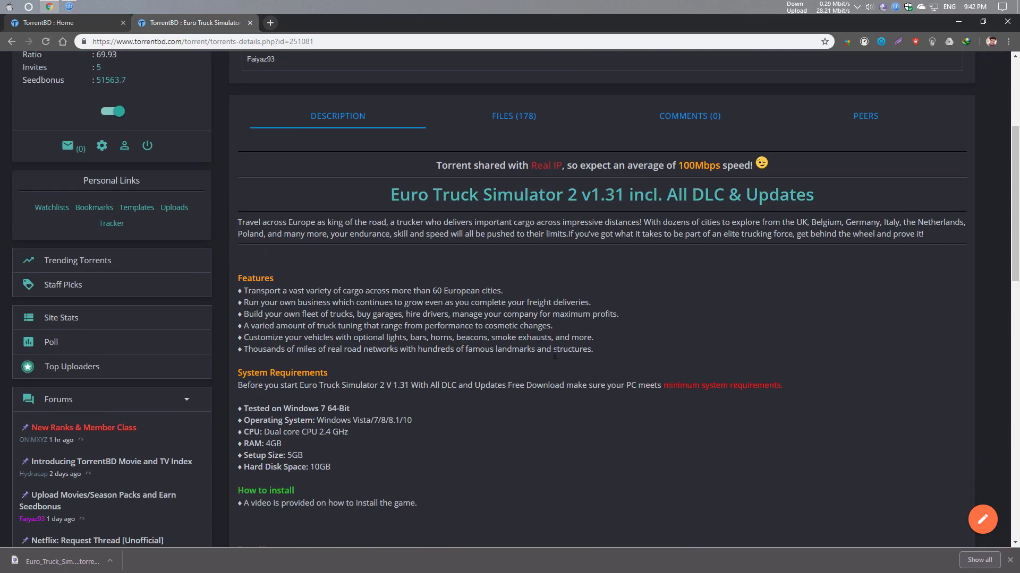
scroll(429, 369, "down", 4)
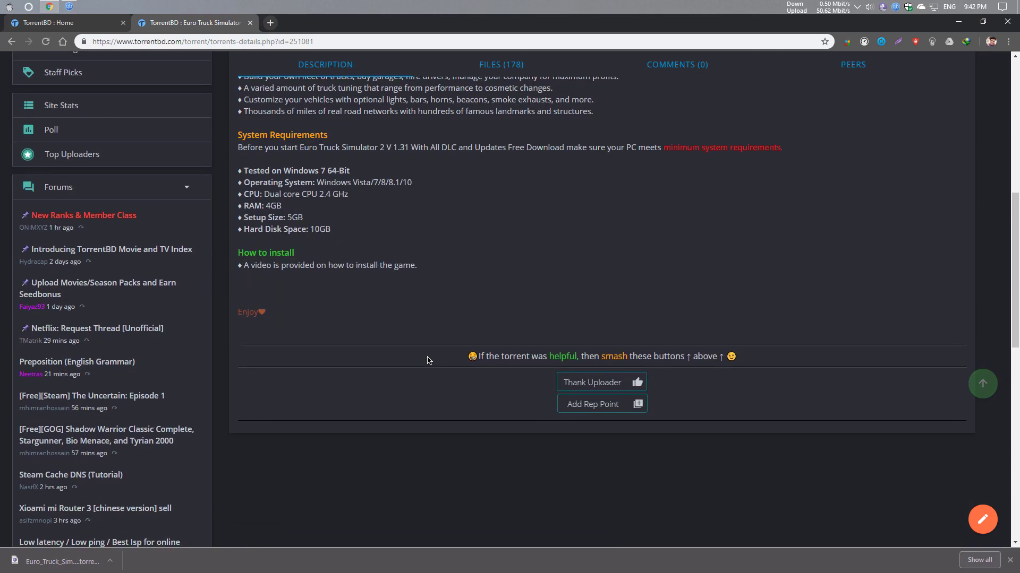
left_click(1011, 562)
left_click(982, 409)
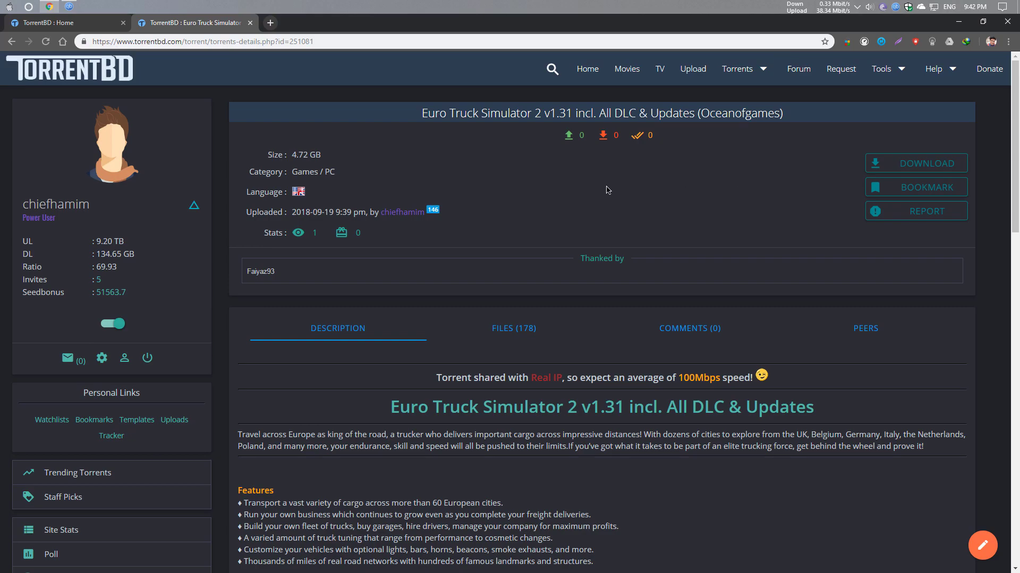
scroll(584, 318, "down", 8)
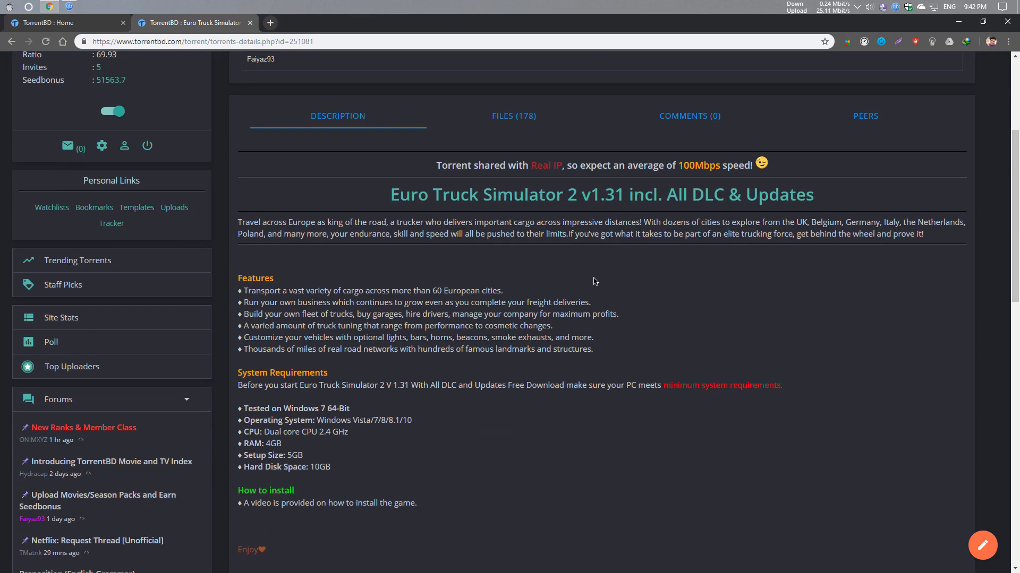
scroll(393, 275, "up", 8)
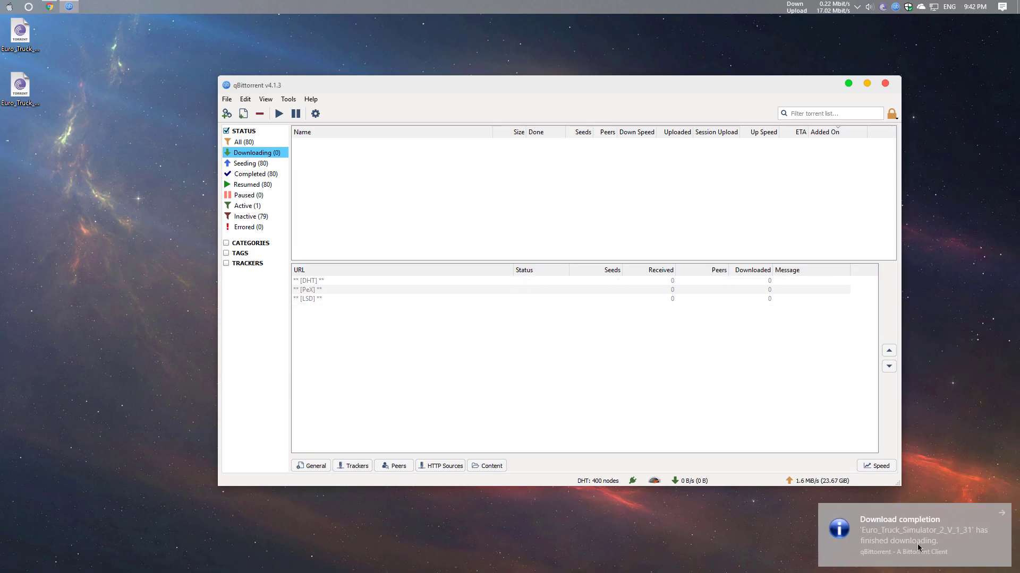
Filter to Seeding, select Euro_Truck_Simulator_2_V_1_31, confirm its TorrentBD tracker is Working, then return to Chrome
left_click(247, 207)
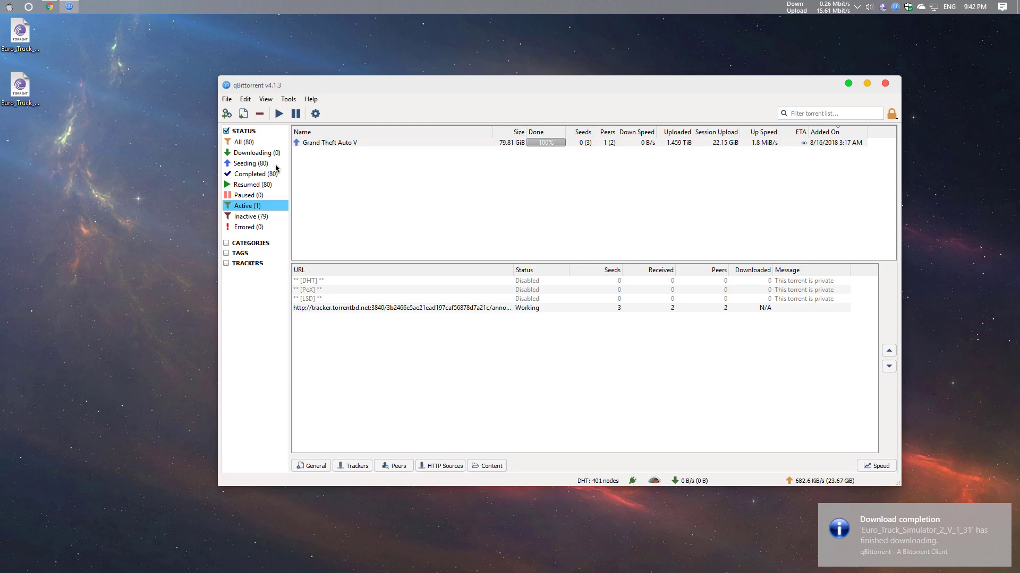
left_click(260, 163)
left_click(346, 143)
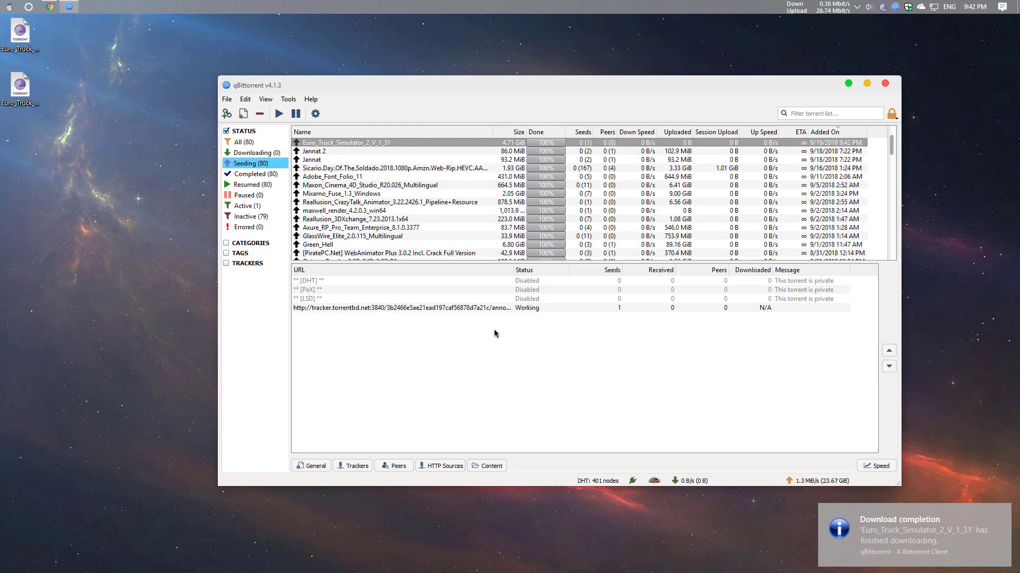
left_click(347, 469)
left_click(350, 467)
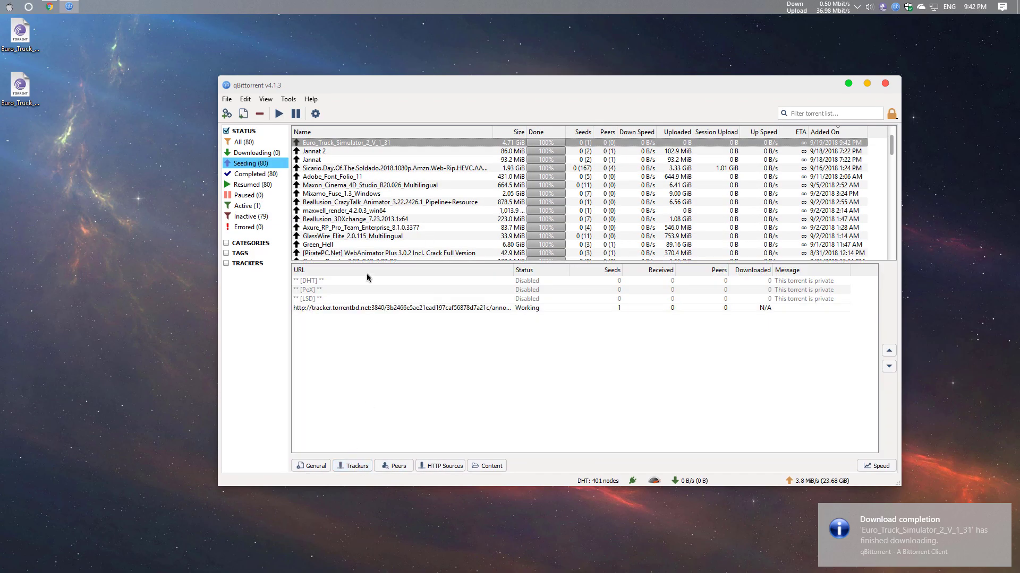
left_click(626, 309)
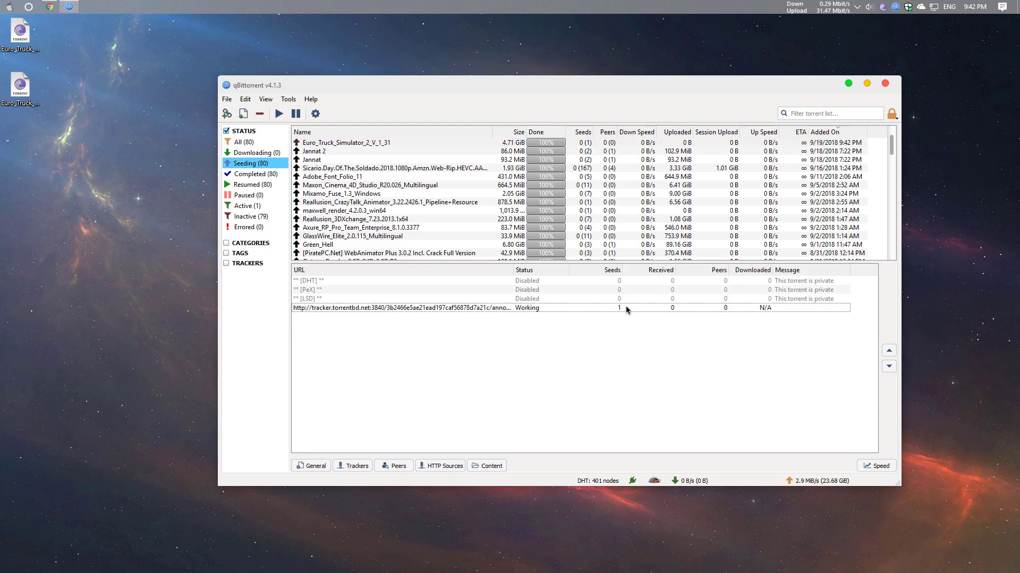
left_click(626, 308)
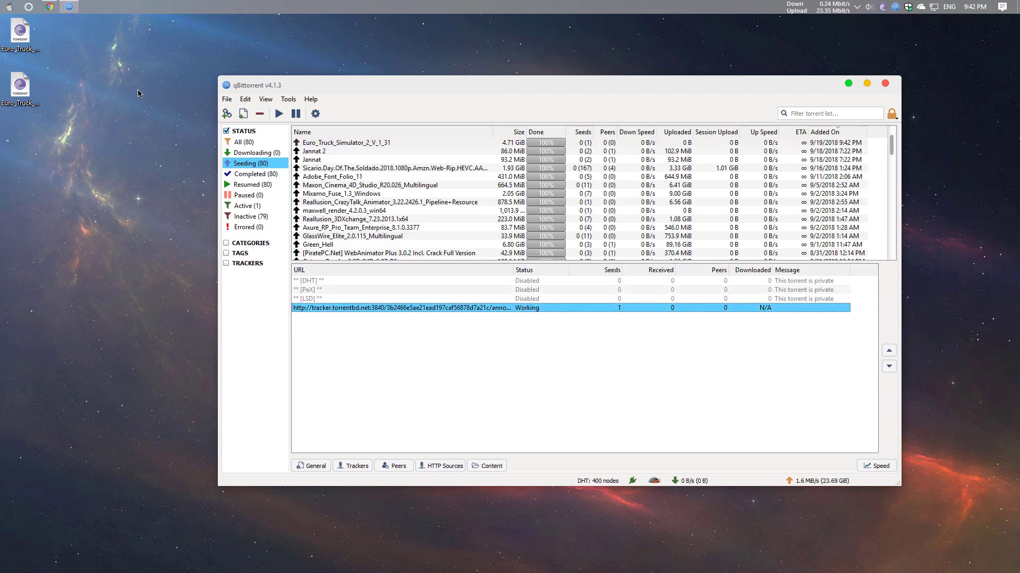
left_click(50, 7)
scroll(411, 205, "up", 5)
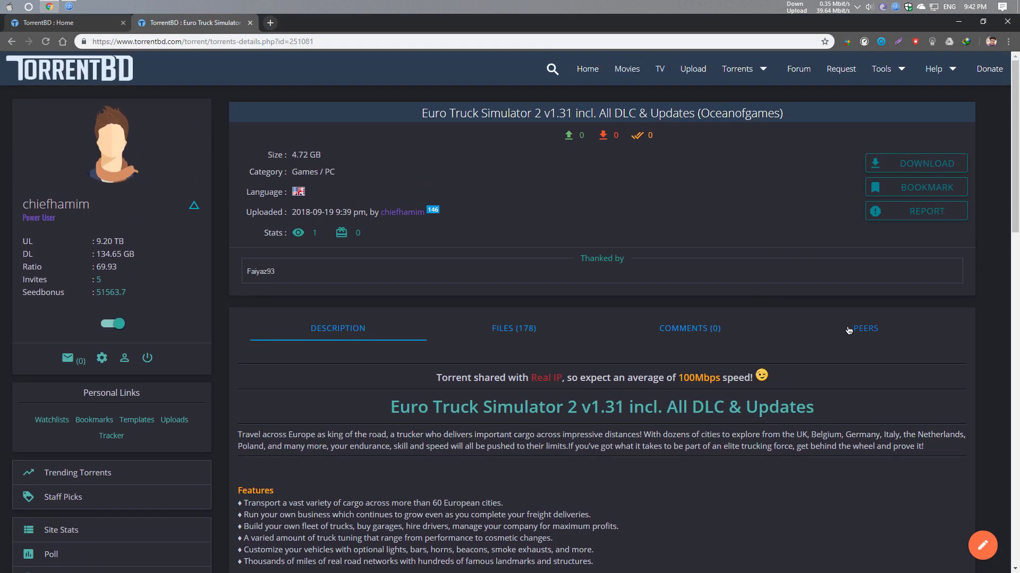
Reopen the Euro Truck Simulator 2 torrent from Uploads and check its peers show 1 seeder
left_click(856, 329)
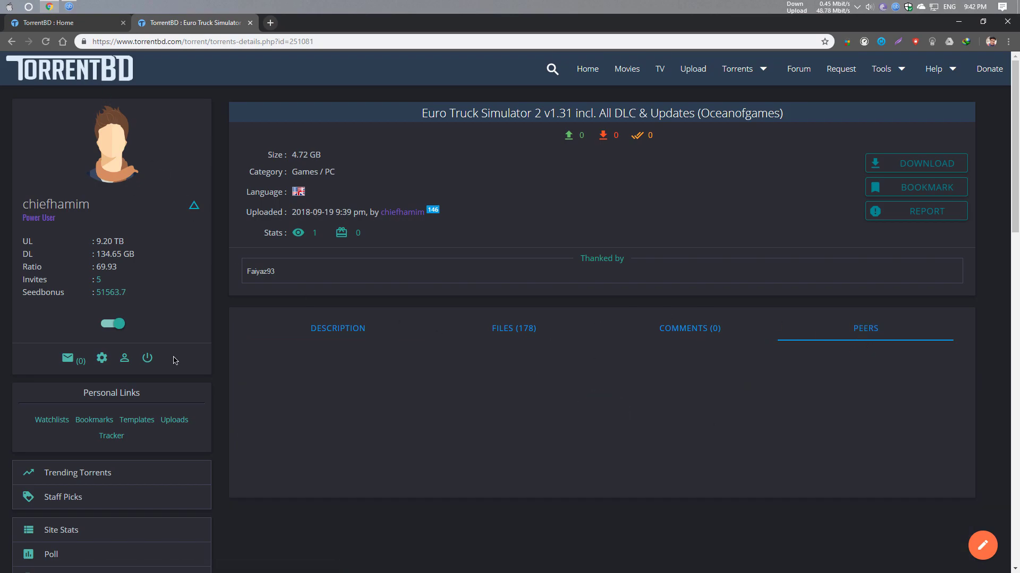
left_click(175, 420)
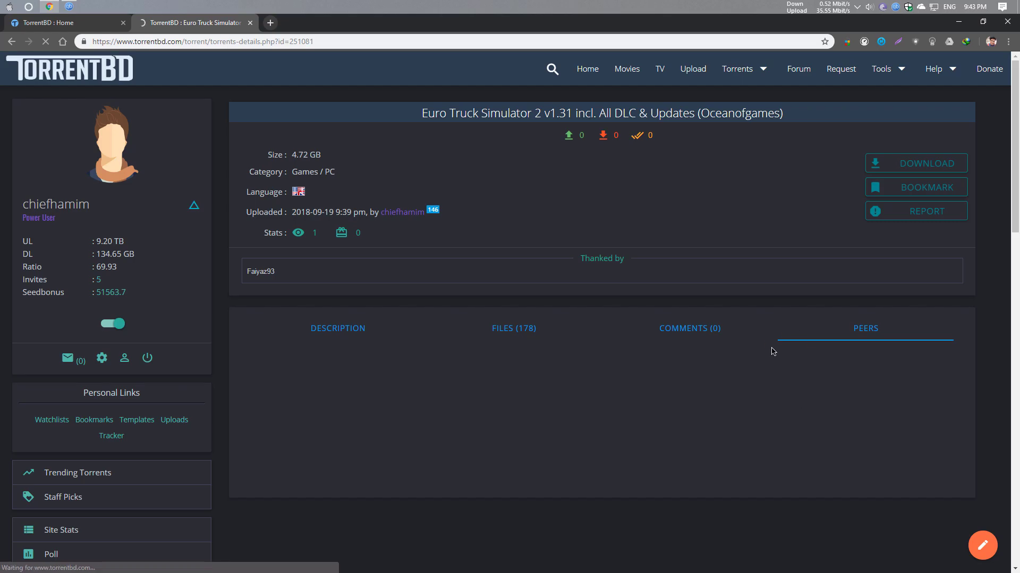
scroll(494, 266, "up", 3)
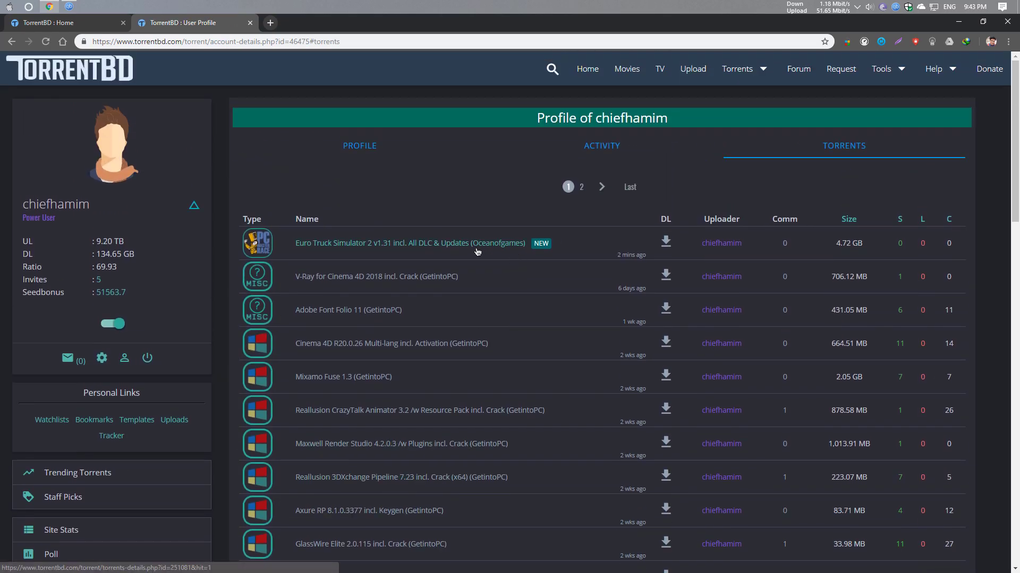
left_click(476, 248)
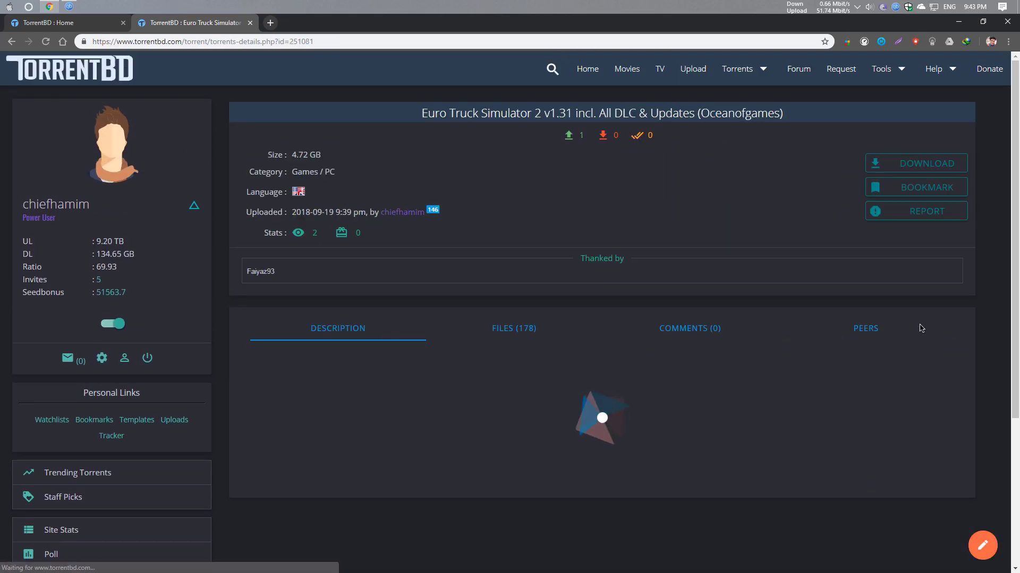
left_click(903, 328)
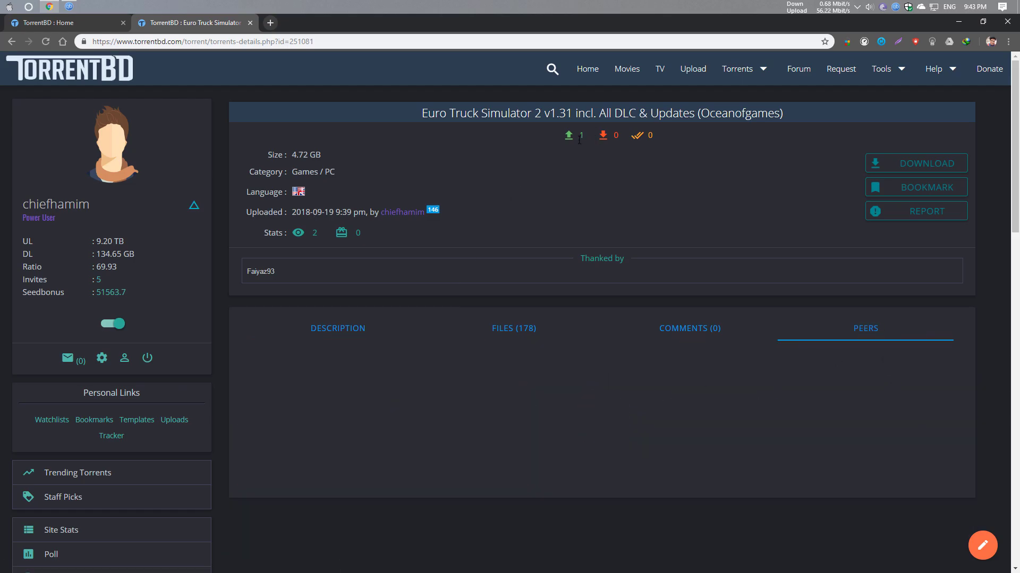
left_click_drag(562, 134, 585, 135)
Recheck the Seeding list in qBittorrent, then close qBittorrent
left_click(69, 7)
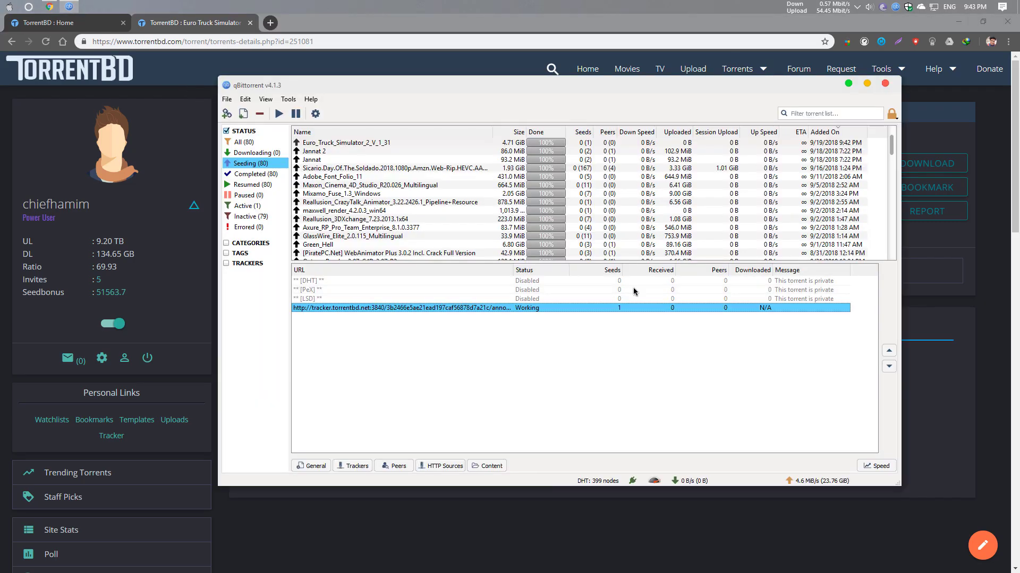
scroll(584, 239, "down", 4)
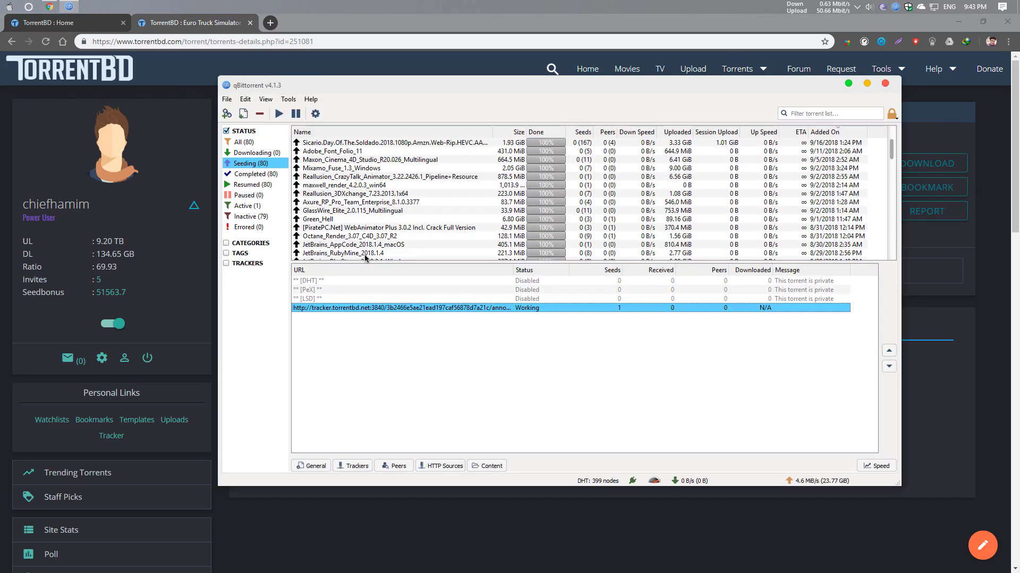
left_click(265, 207)
left_click(266, 165)
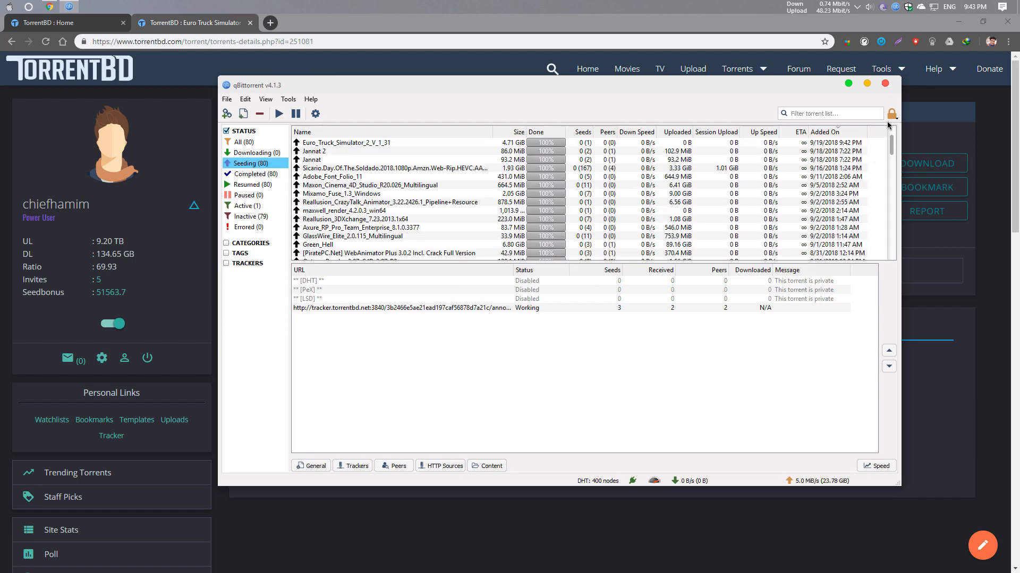
left_click(886, 83)
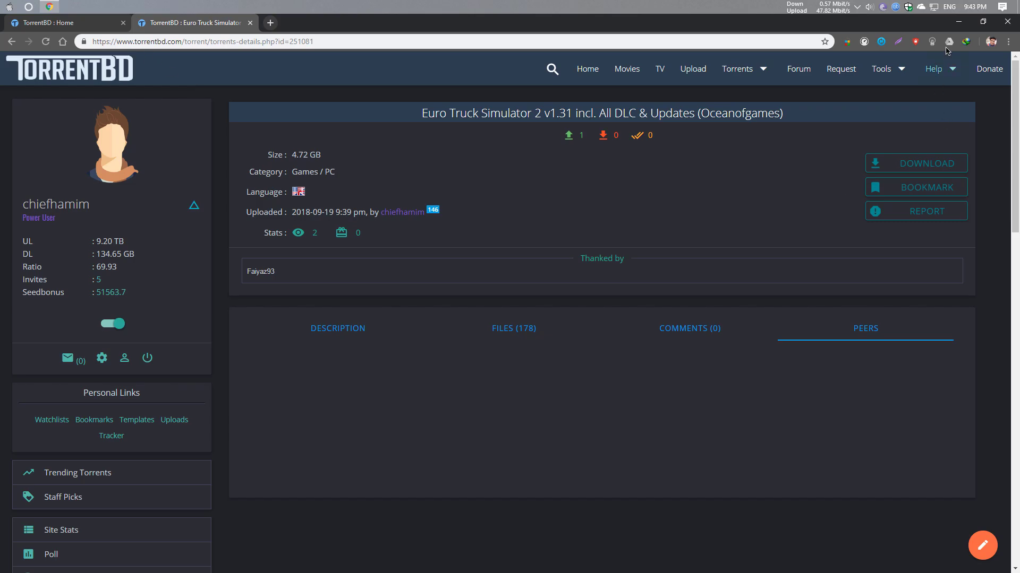
Minimize the browser and refresh the desktop
left_click(962, 28)
right_click(567, 196)
left_click(601, 228)
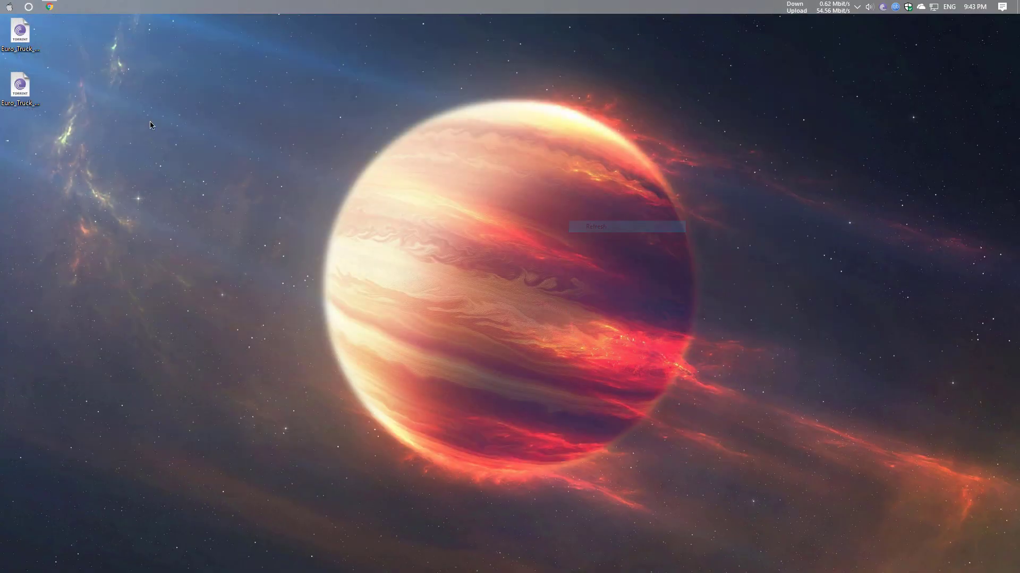